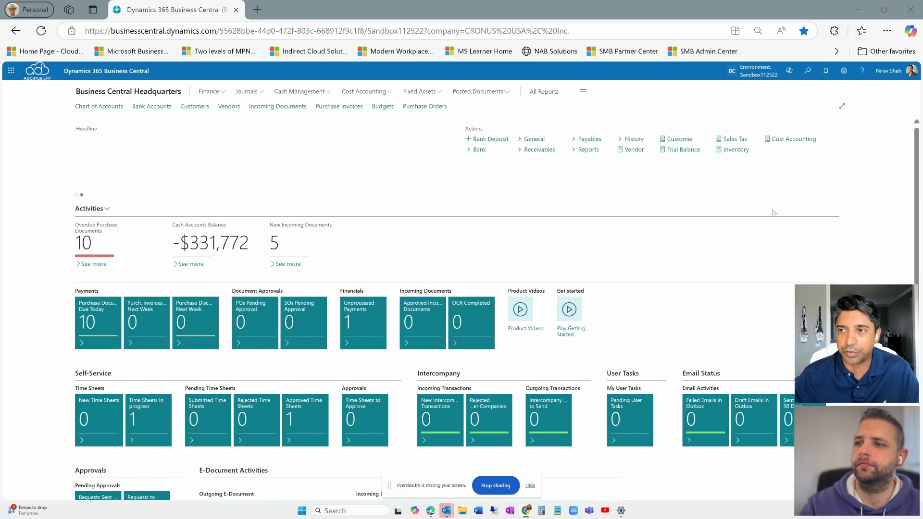
# - Open the item ledger entries and examine the quantity and cost columns of the purchase receipt entry for item CM11200
pyautogui.click(808, 71)
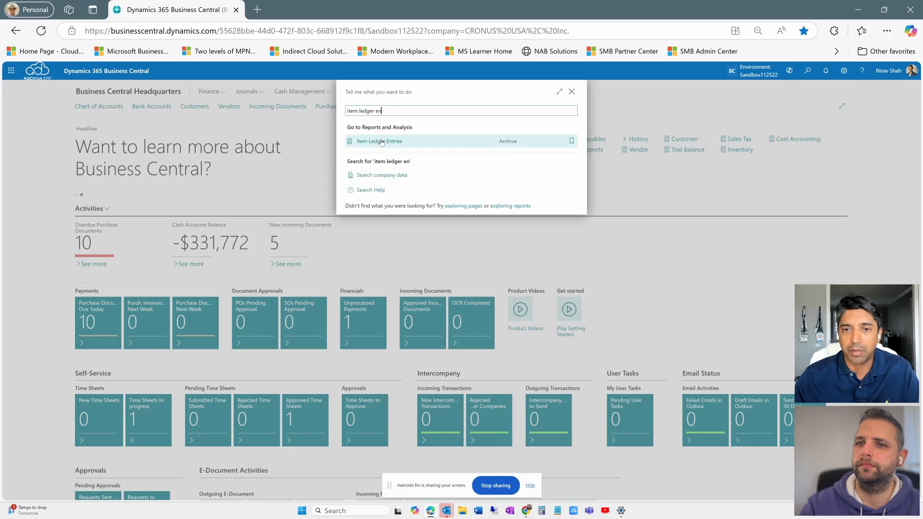
pyautogui.click(381, 143)
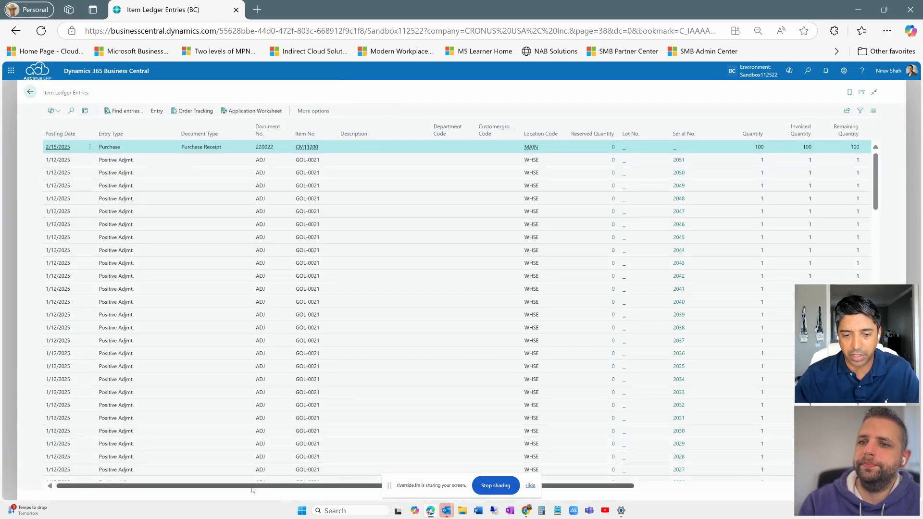
pyautogui.moveTo(323, 491); pyautogui.dragTo(156, 486)
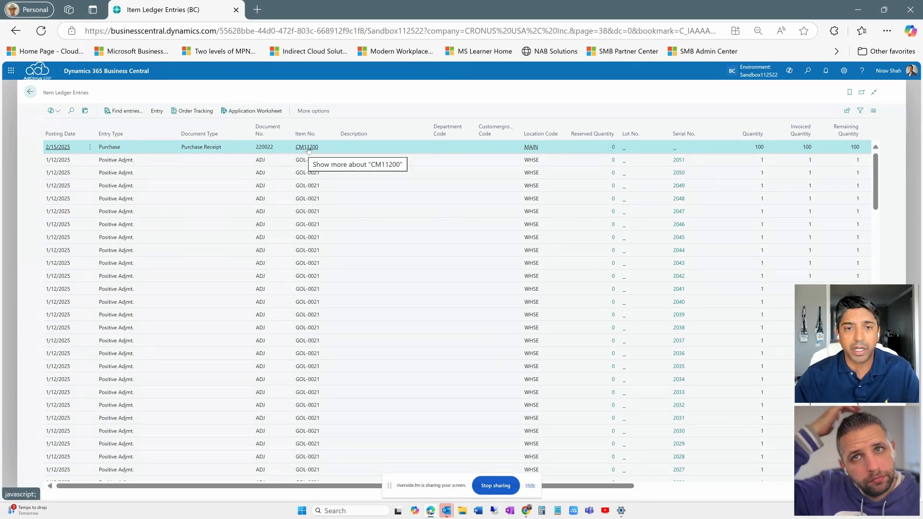
pyautogui.moveTo(295, 488); pyautogui.dragTo(503, 487)
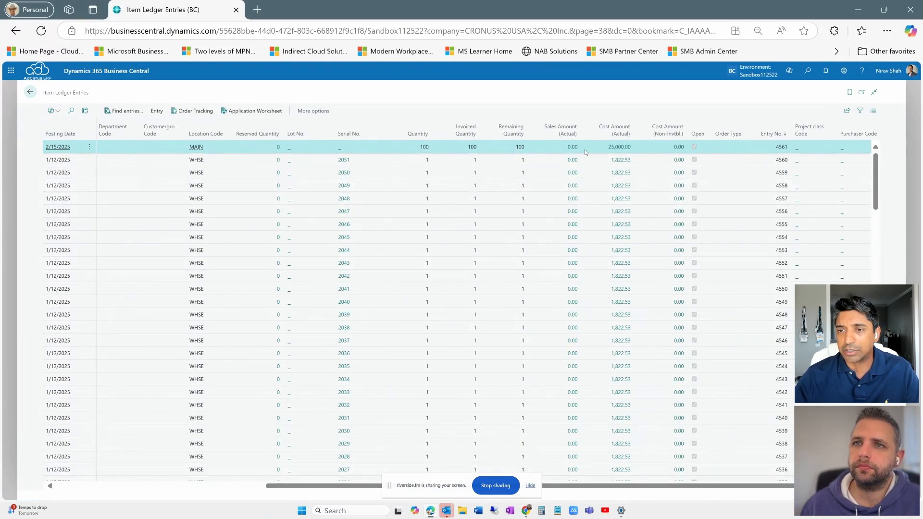
# - Inspect the value entries behind the CM11200 receipt's actual cost amount, and return to the home page
pyautogui.click(616, 151)
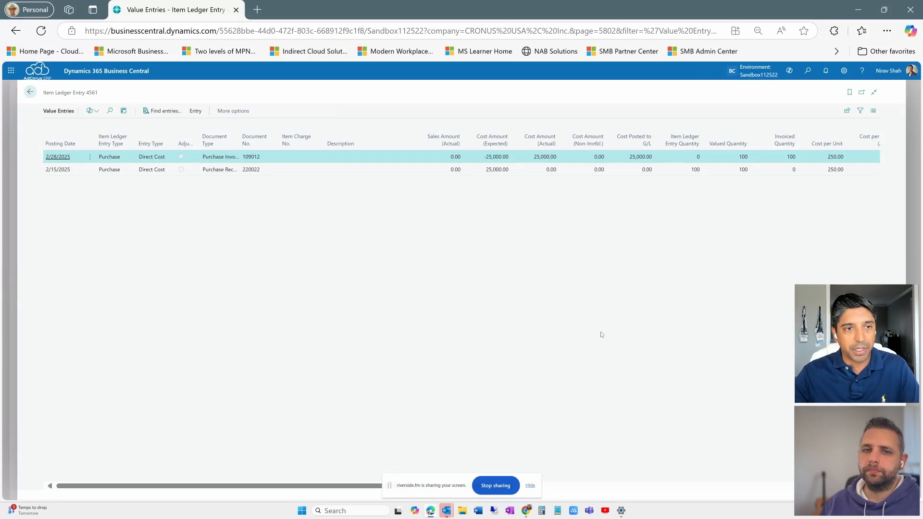
pyautogui.press('Escape')
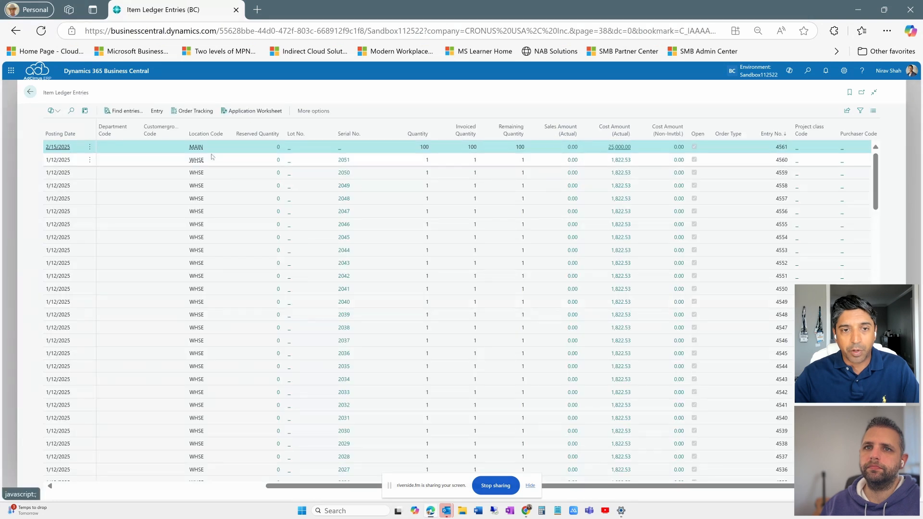
pyautogui.moveTo(358, 487); pyautogui.dragTo(120, 487)
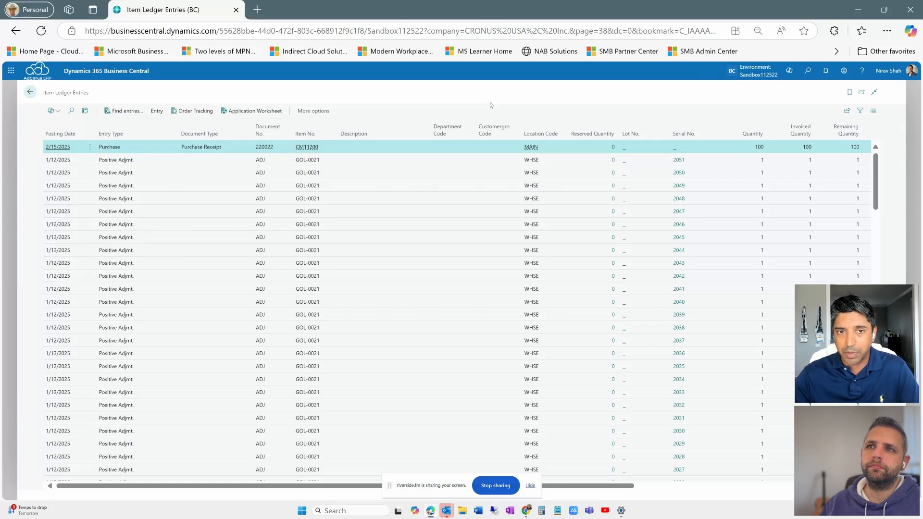
pyautogui.press('Escape')
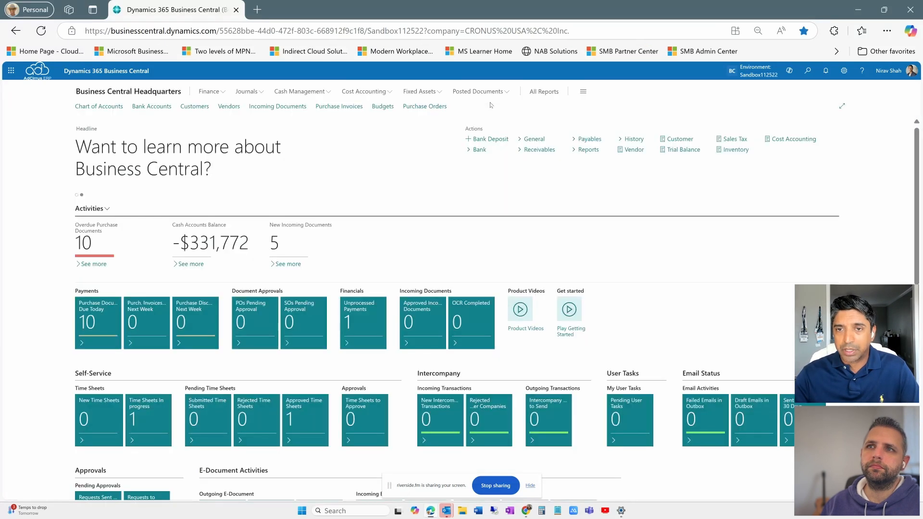
# - Look up "item charge" and open the Item Charges list in the expanded view
pyautogui.click(807, 72)
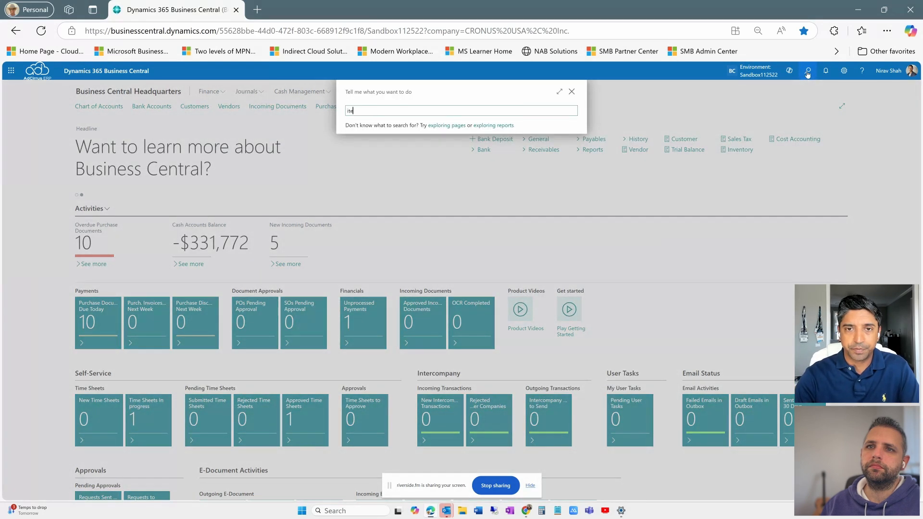
pyautogui.write('item charge')
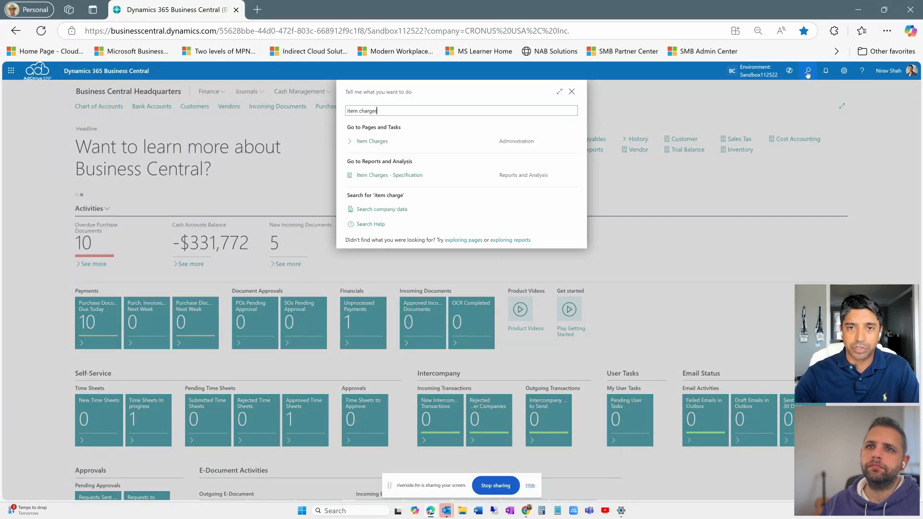
pyautogui.click(373, 141)
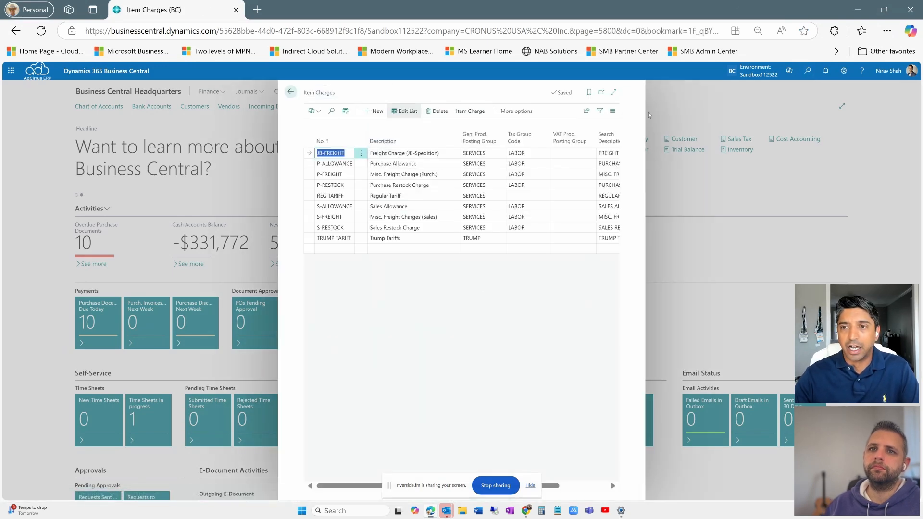
pyautogui.click(614, 92)
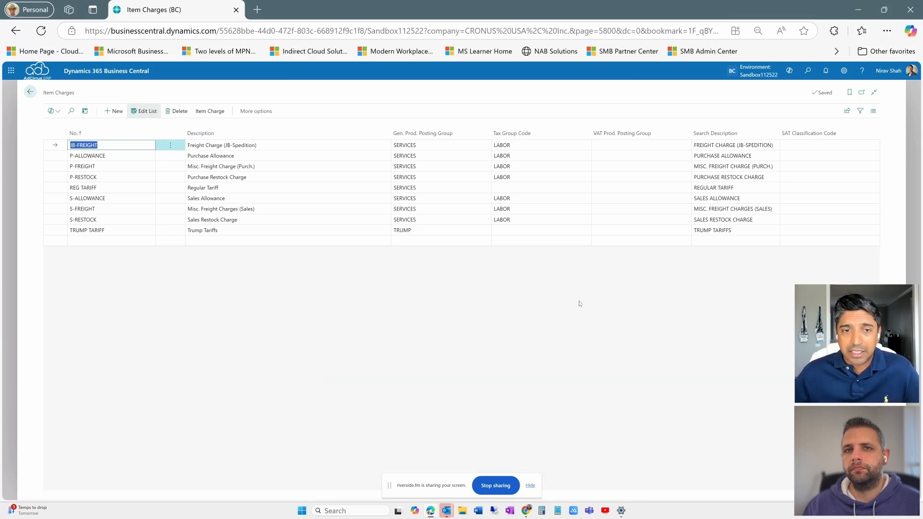
# - Search the item charges for "tariff" to review the tariff charges, and return to the home page
pyautogui.click(71, 111)
pyautogui.write('tar')
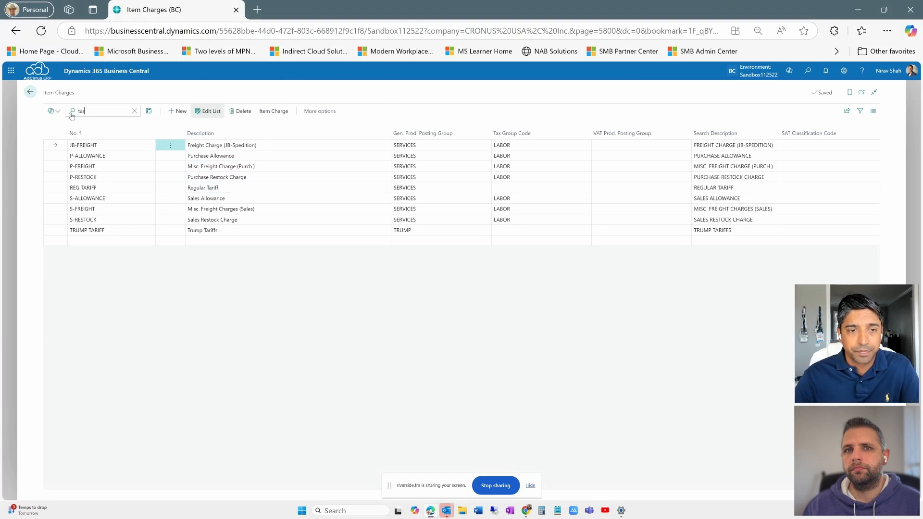
pyautogui.write('iff')
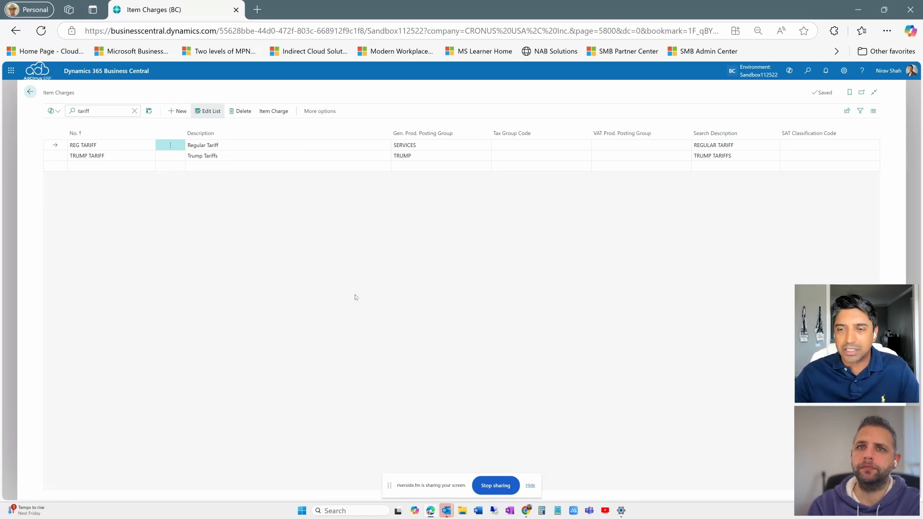
pyautogui.press('Escape')
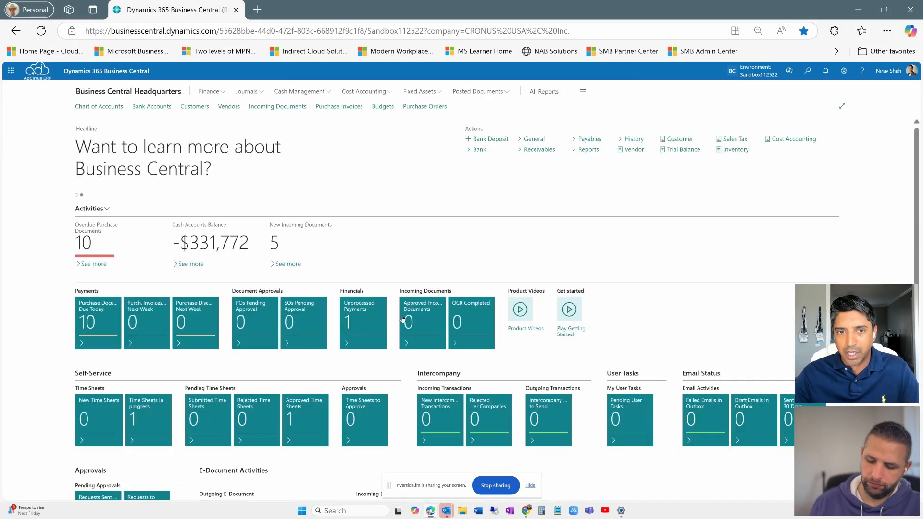
# - Create a new purchase invoice for the vendor US Customs and Border Control
pyautogui.click(341, 107)
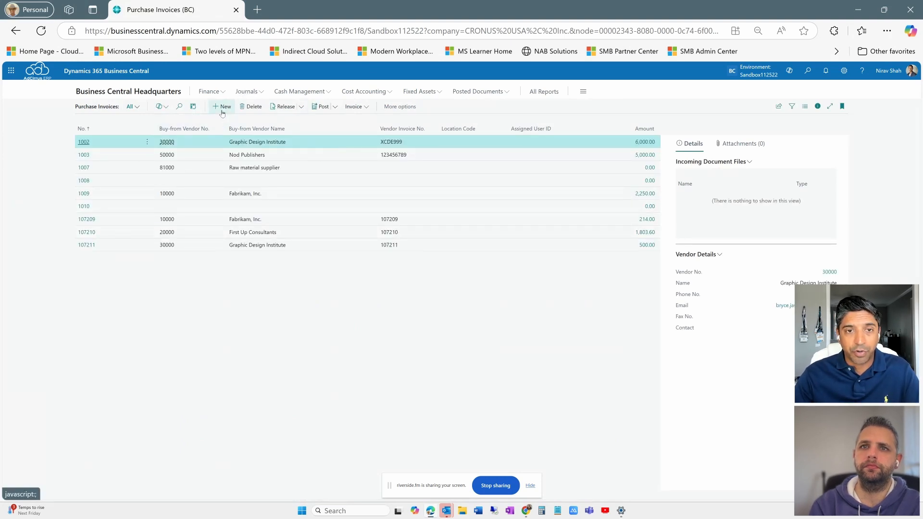
pyautogui.hotkey('alt', 'n')
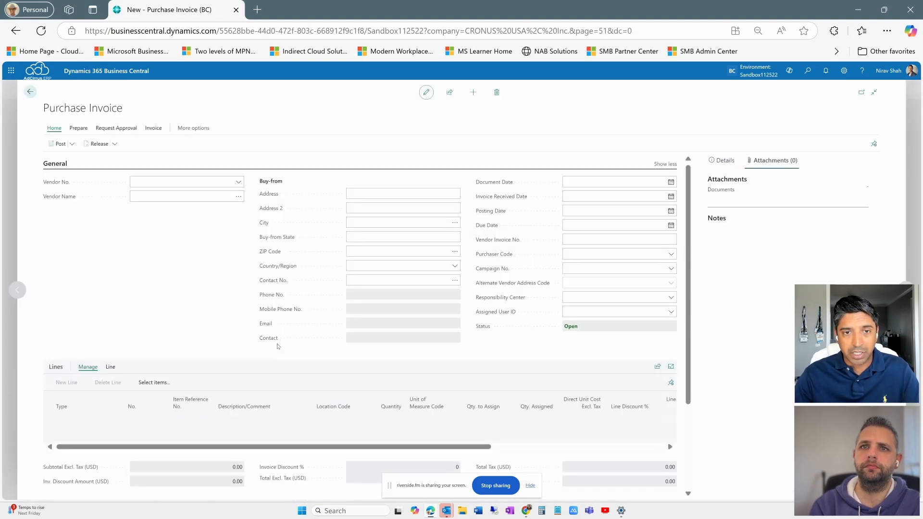
pyautogui.click(238, 182)
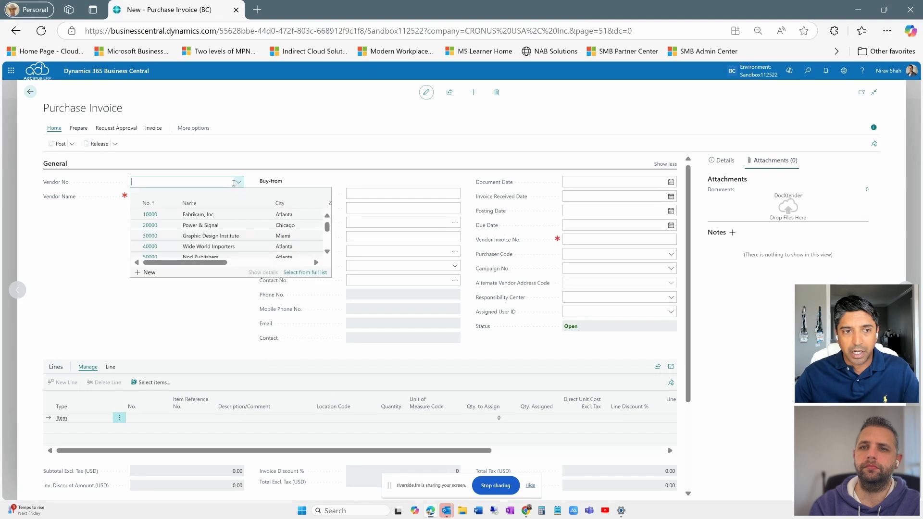
pyautogui.scroll(-5, 205, 246)
pyautogui.click(206, 250)
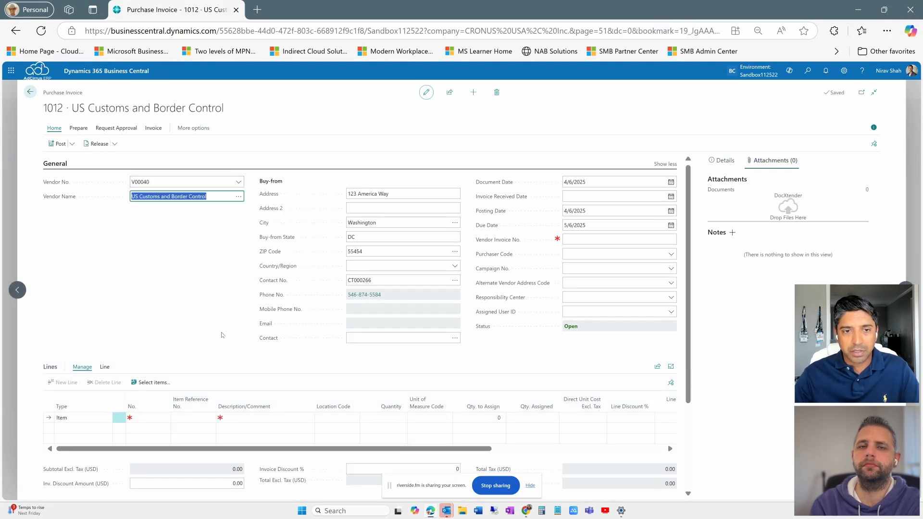
# - Enter TAR-45613 as the vendor invoice number on the purchase invoice
pyautogui.press('Tab')
pyautogui.press('Tab')
pyautogui.press('Tab')
pyautogui.press('Tab')
pyautogui.press('Tab')
pyautogui.press('Tab')
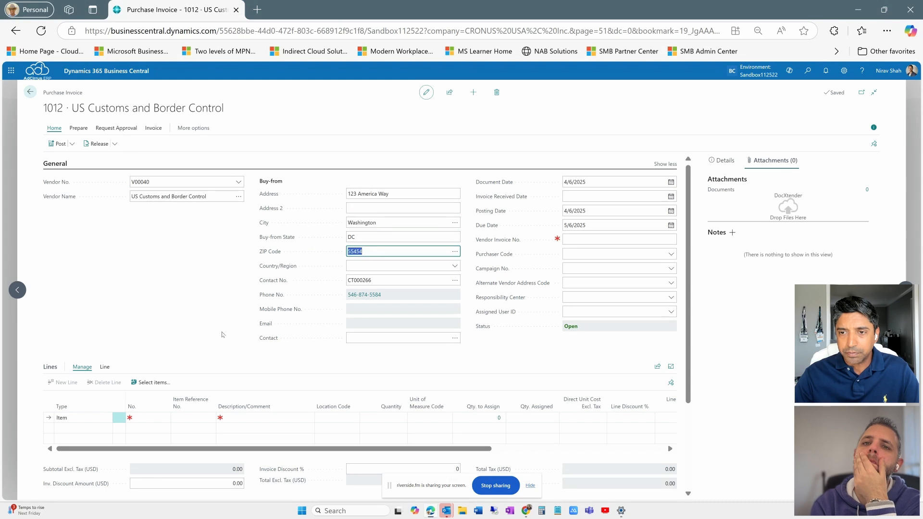
pyautogui.click(574, 239)
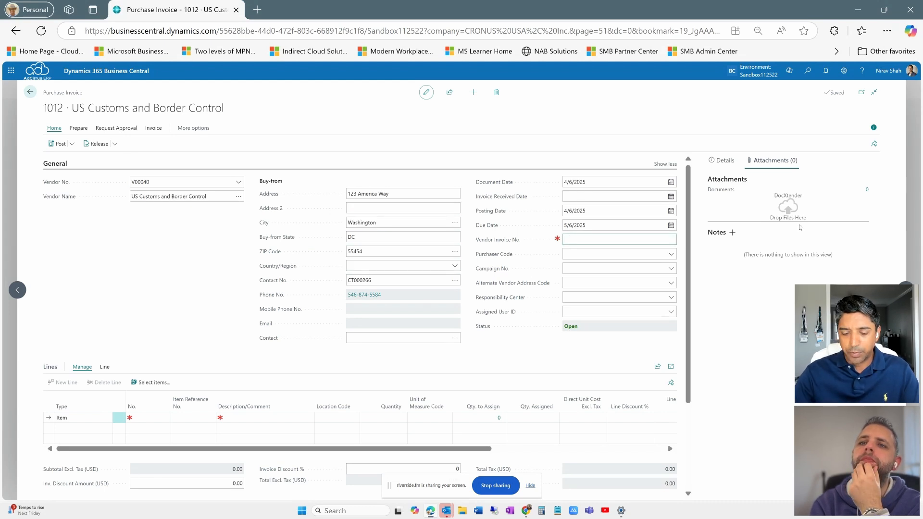
pyautogui.write('TAR-45613')
pyautogui.press('Tab')
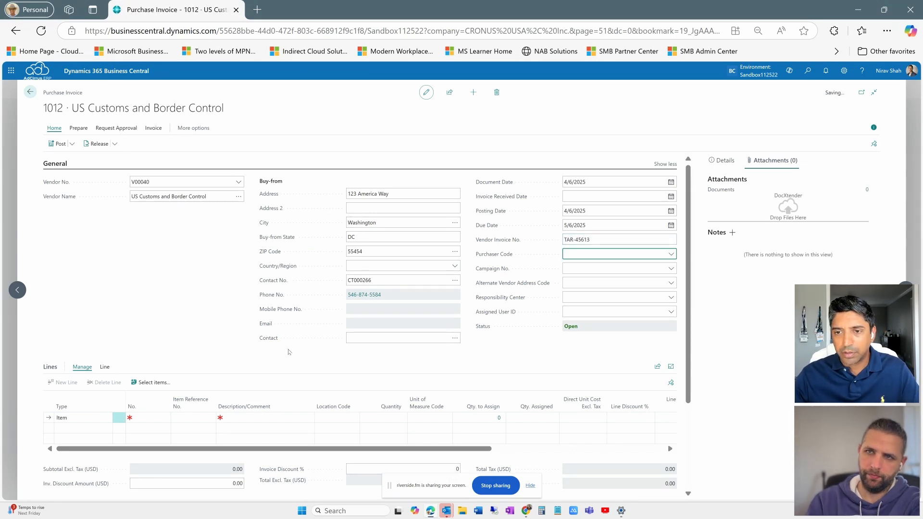
# - Set the type of the first invoice line to Charge (Item)
pyautogui.scroll(-2, 292, 366)
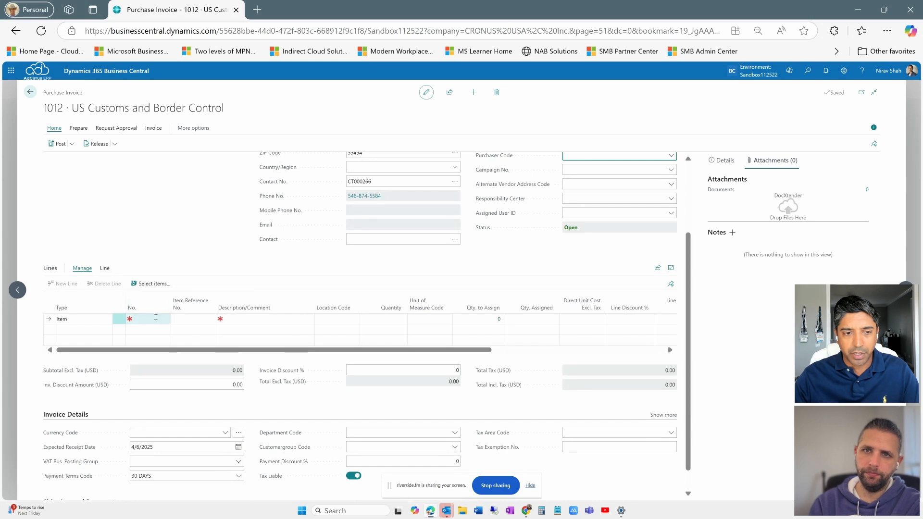
pyautogui.click(91, 316)
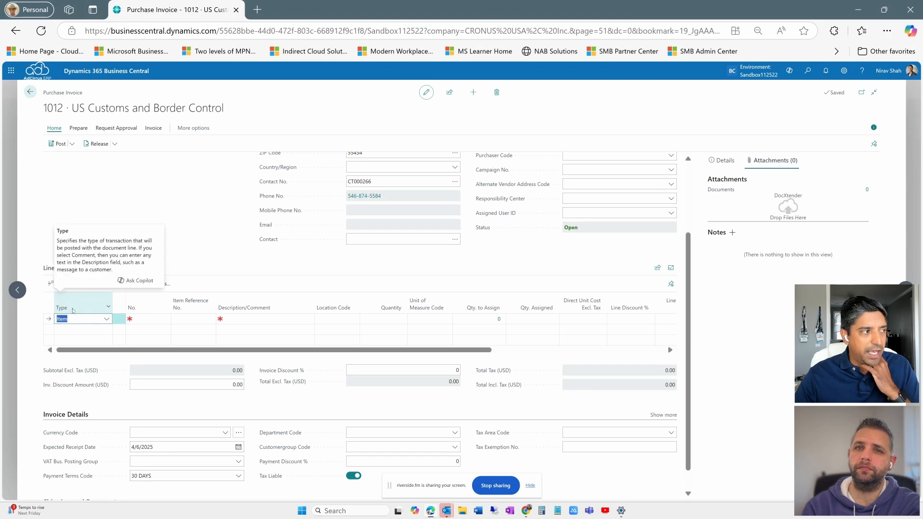
pyautogui.click(106, 319)
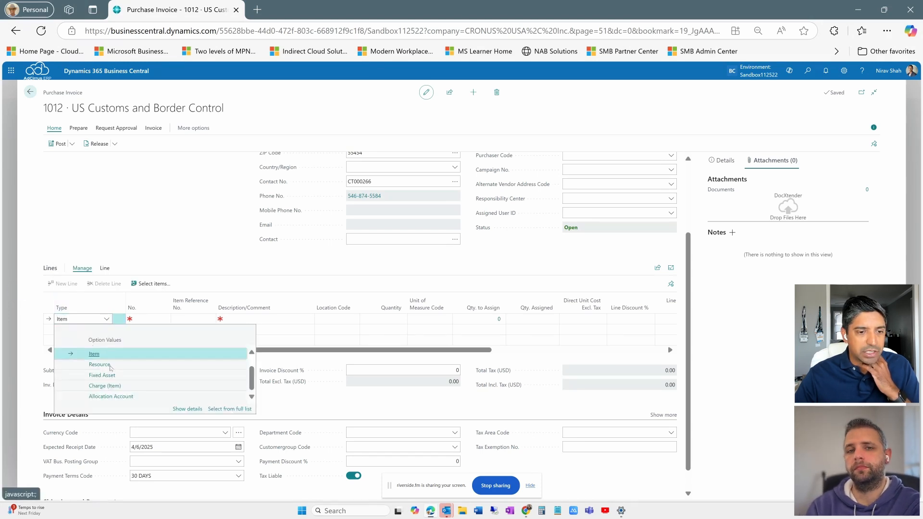
pyautogui.click(125, 386)
pyautogui.press('Tab')
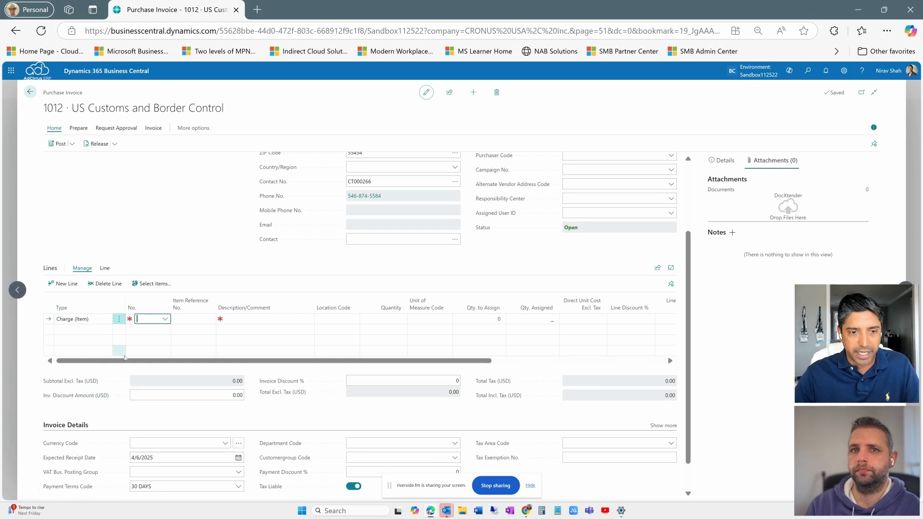
# - Assign the REG TARIFF item charge to the invoice line with a quantity of 1
pyautogui.click(164, 319)
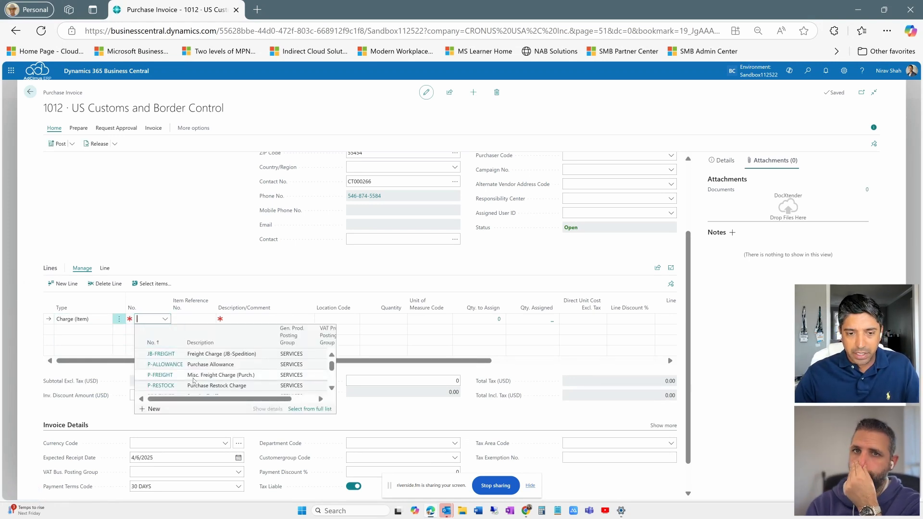
pyautogui.scroll(-3, 193, 384)
pyautogui.scroll(2, 192, 384)
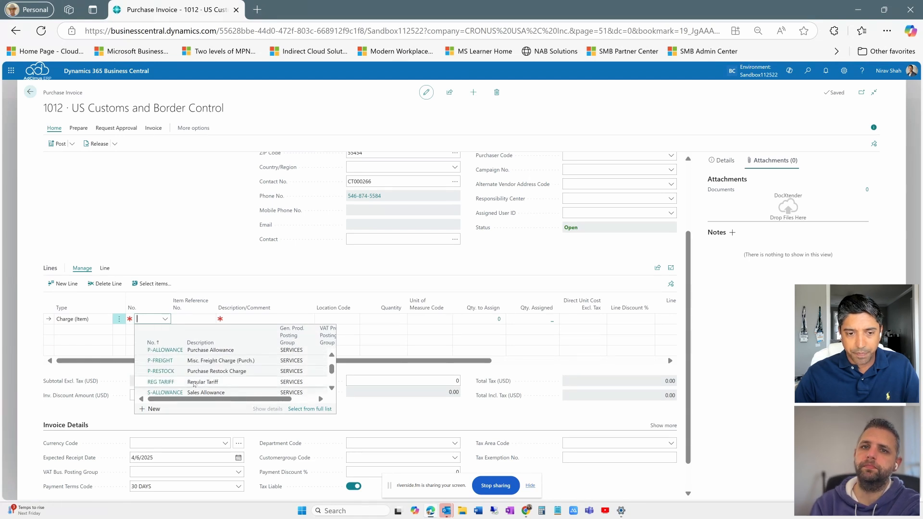
pyautogui.press('Tab')
pyautogui.press('Tab')
pyautogui.press('Tab')
pyautogui.press('Tab')
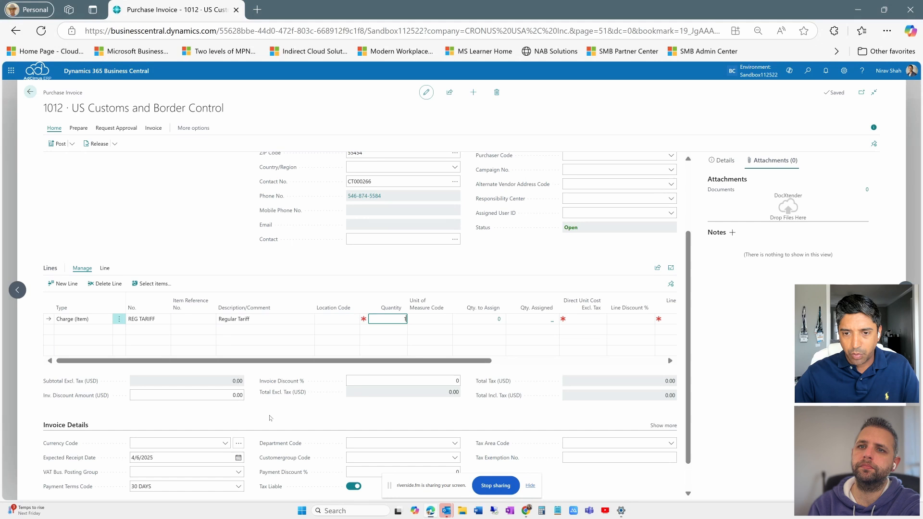
pyautogui.press('Tab')
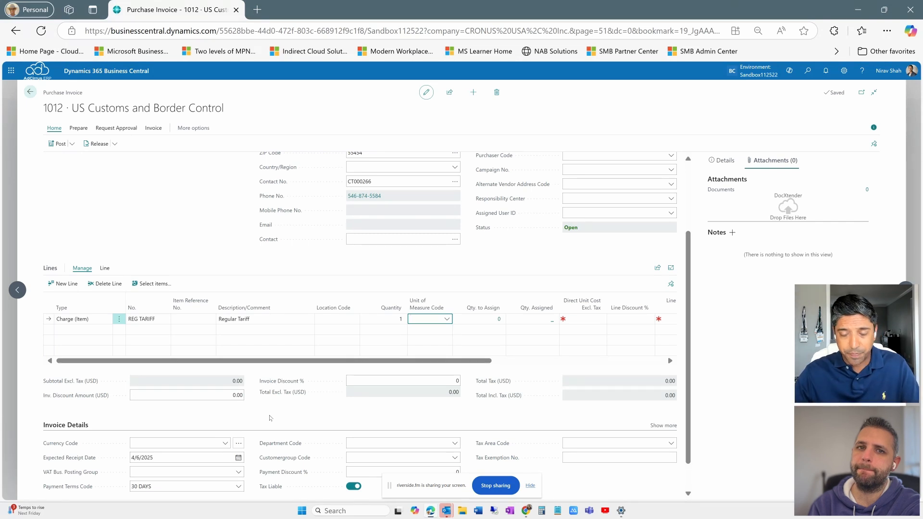
# - Set the Regular Tariff line's direct unit cost excluding tax to 1,000
pyautogui.press('Tab')
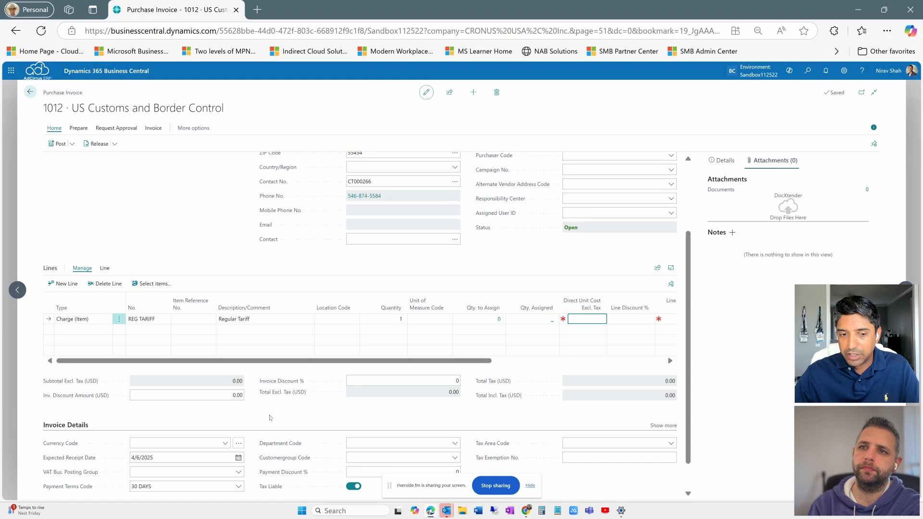
pyautogui.write('100')
pyautogui.hotkey('shift', 'Tab')
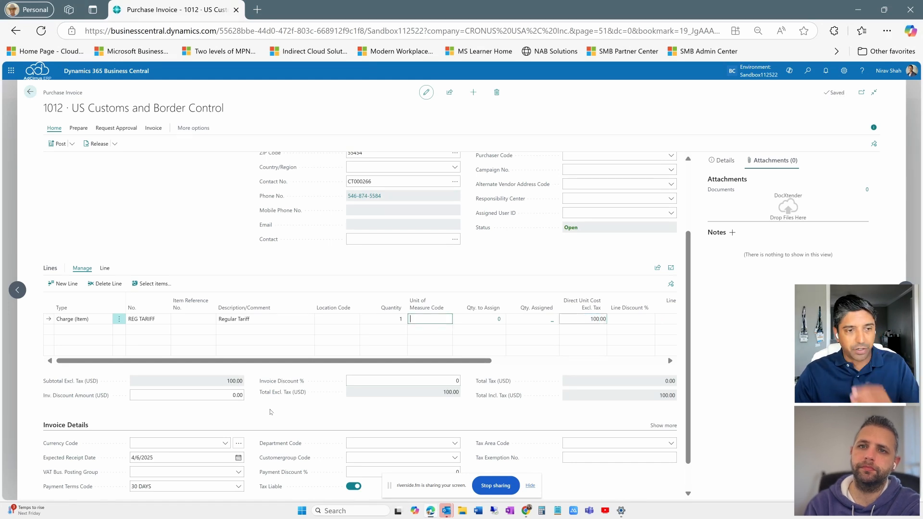
pyautogui.click(577, 319)
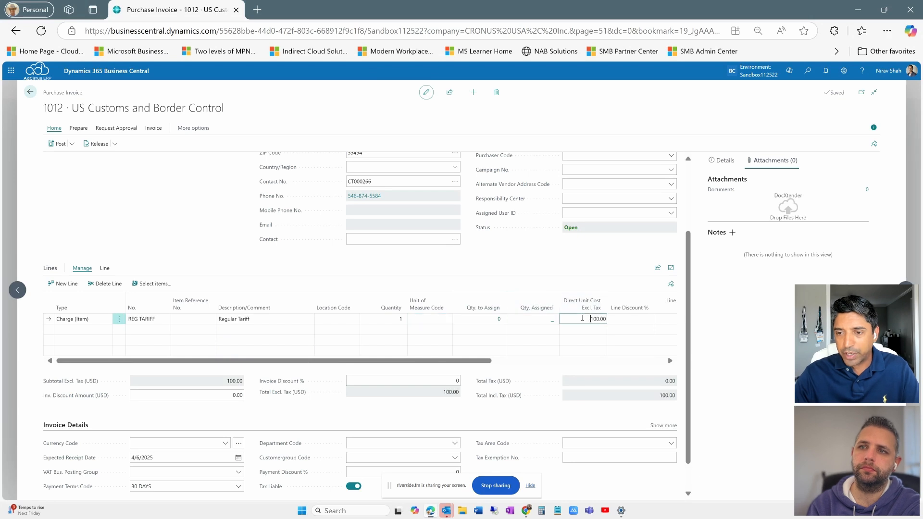
pyautogui.write('1000')
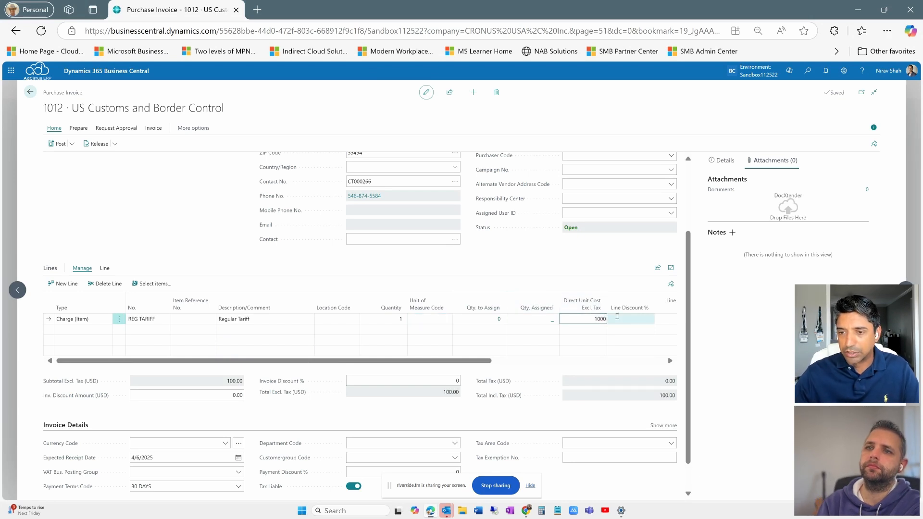
pyautogui.click(616, 316)
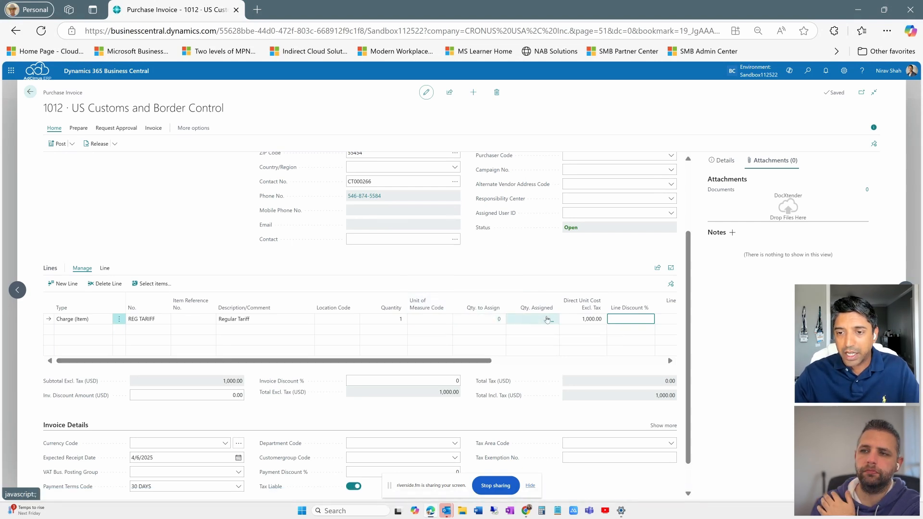
# - Open the item charge assignment for the Regular Tariff invoice line
pyautogui.click(498, 321)
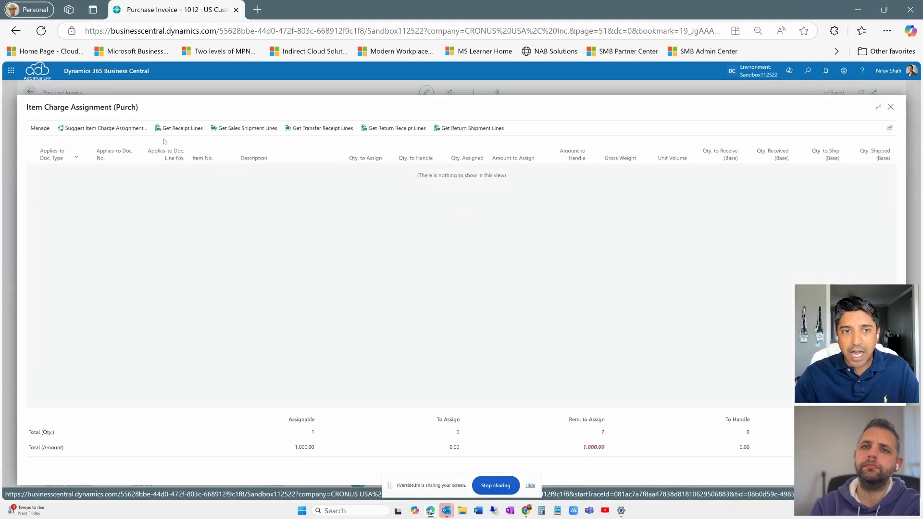
pyautogui.click(191, 133)
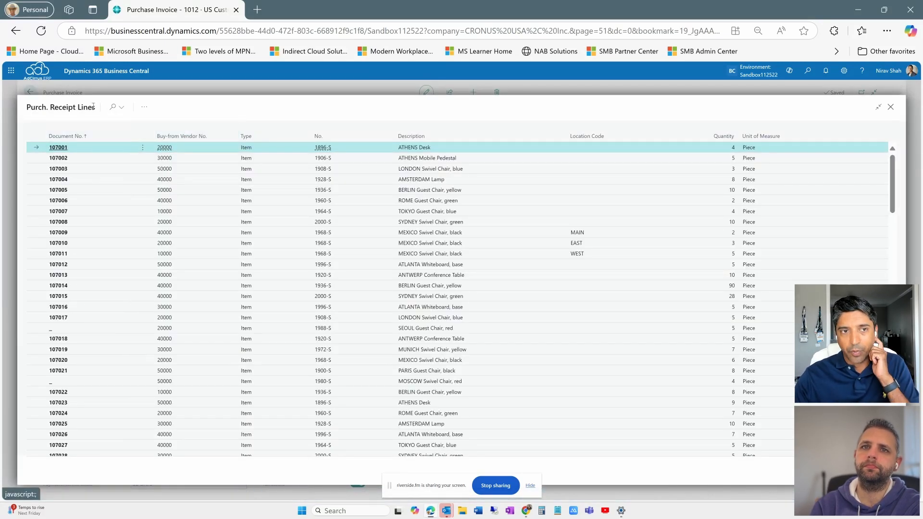
pyautogui.click(143, 149)
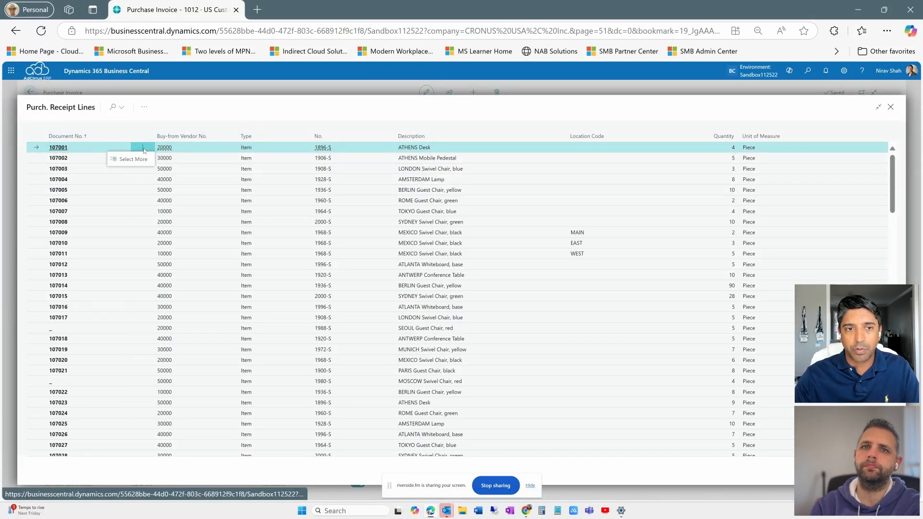
pyautogui.click(131, 159)
pyautogui.click(58, 157)
pyautogui.click(58, 168)
pyautogui.click(59, 179)
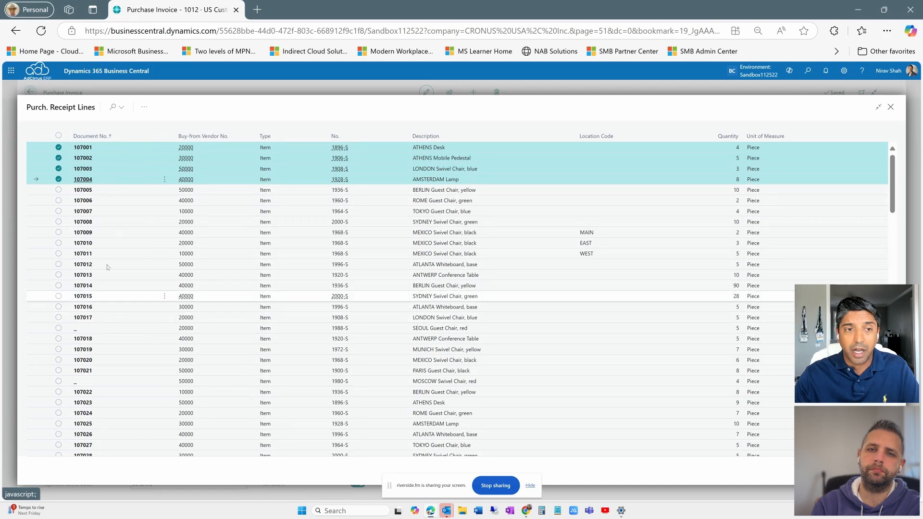
pyautogui.click(58, 147)
pyautogui.click(58, 158)
pyautogui.click(58, 168)
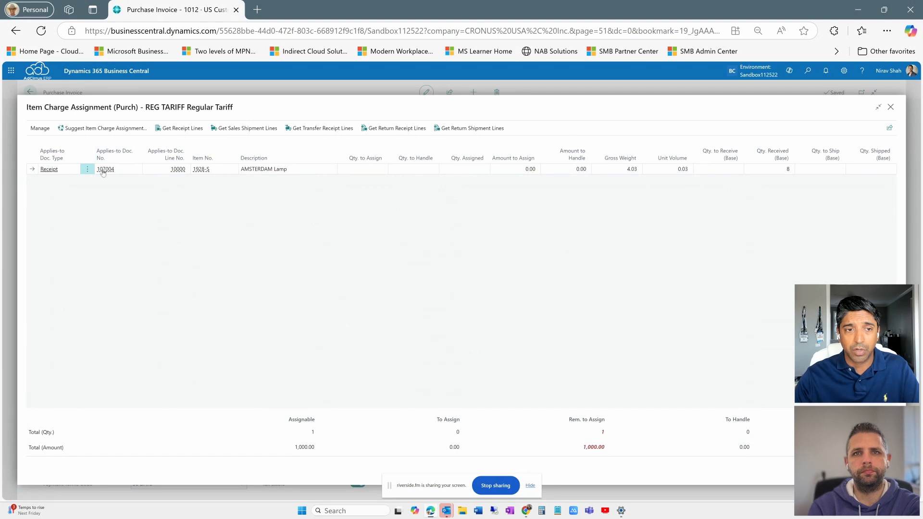
pyautogui.click(92, 171)
pyautogui.click(82, 194)
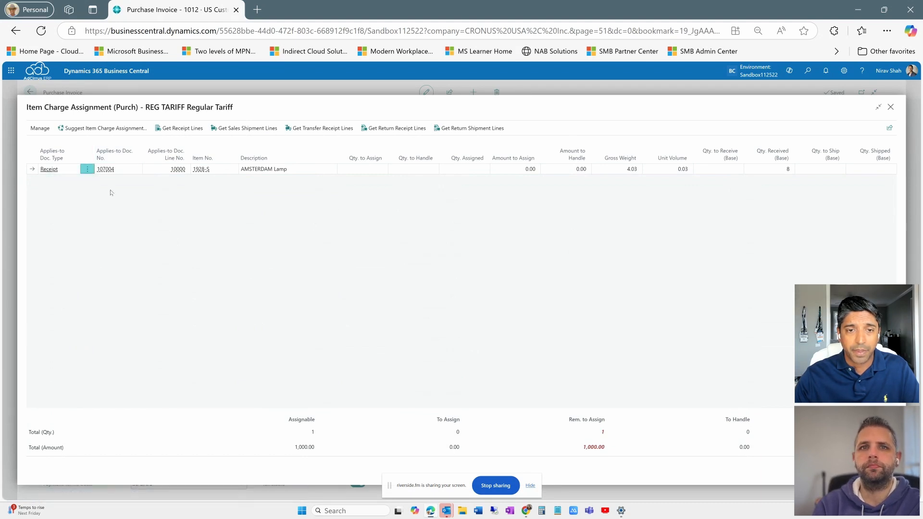
pyautogui.click(489, 308)
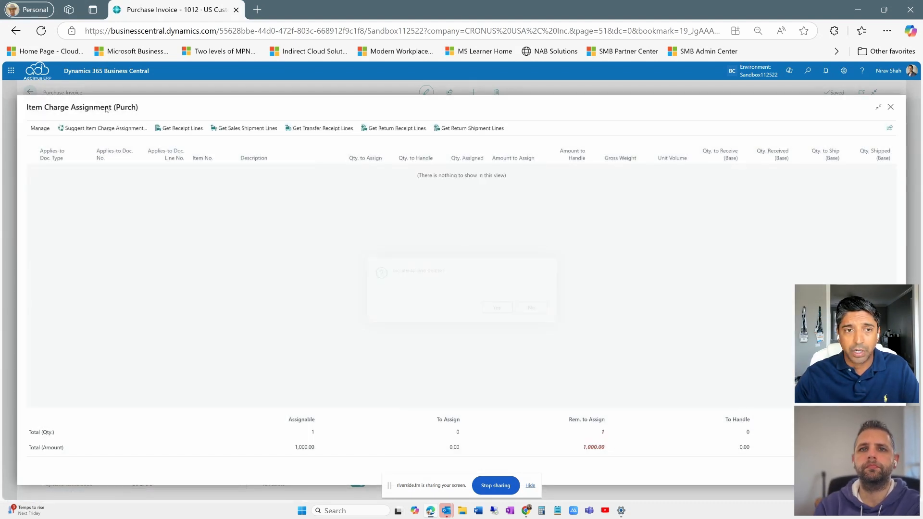
# - Find purchase receipt 220022 among the receipt lines and add its line to the Regular Tariff charge assignment
pyautogui.click(189, 128)
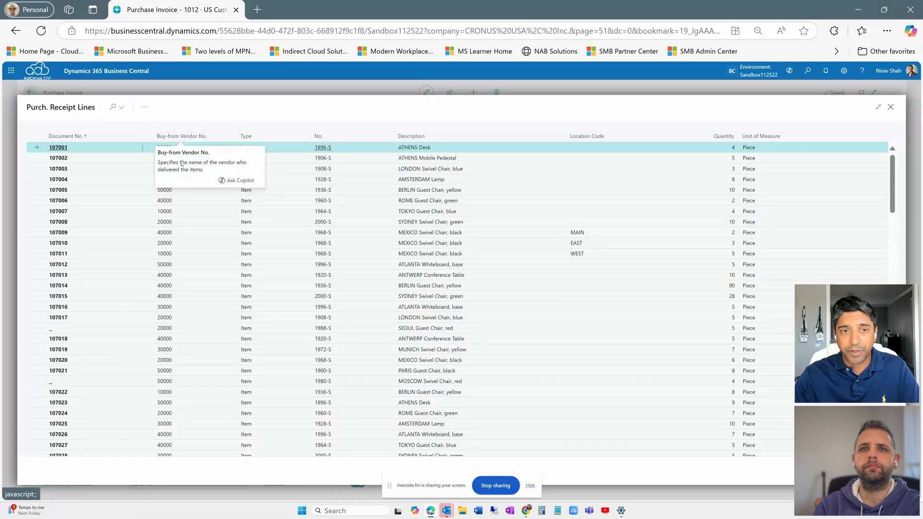
pyautogui.click(115, 108)
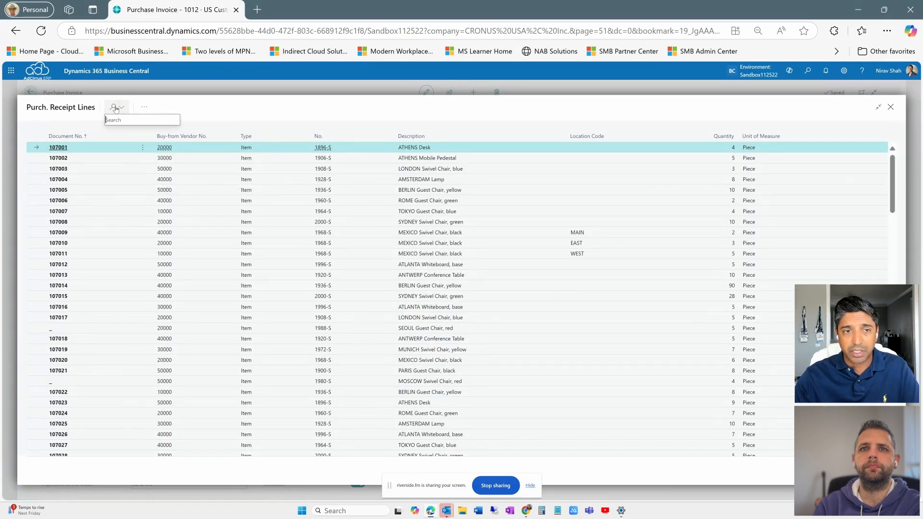
pyautogui.write('220022')
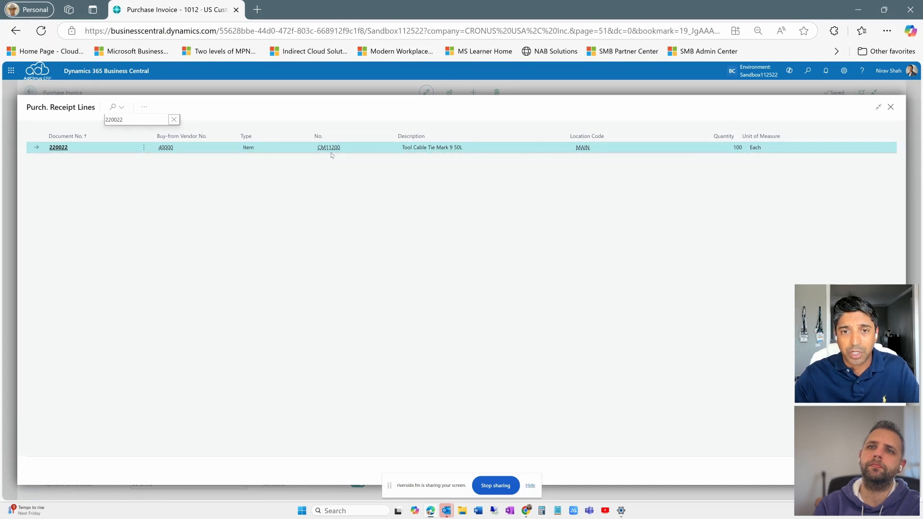
pyautogui.click(842, 471)
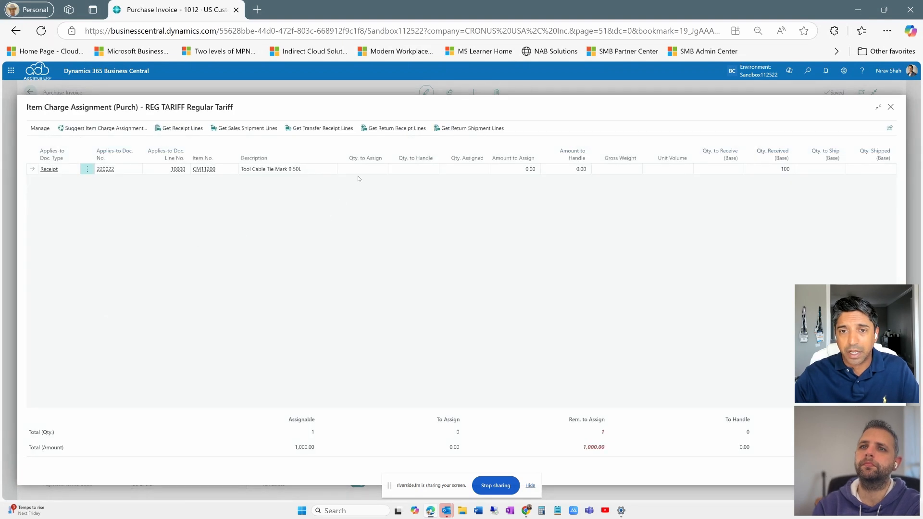
# - Use the suggested item charge assignment to allocate the Regular Tariff quantity of 1 to the receipt line, and return to the invoice
pyautogui.click(362, 169)
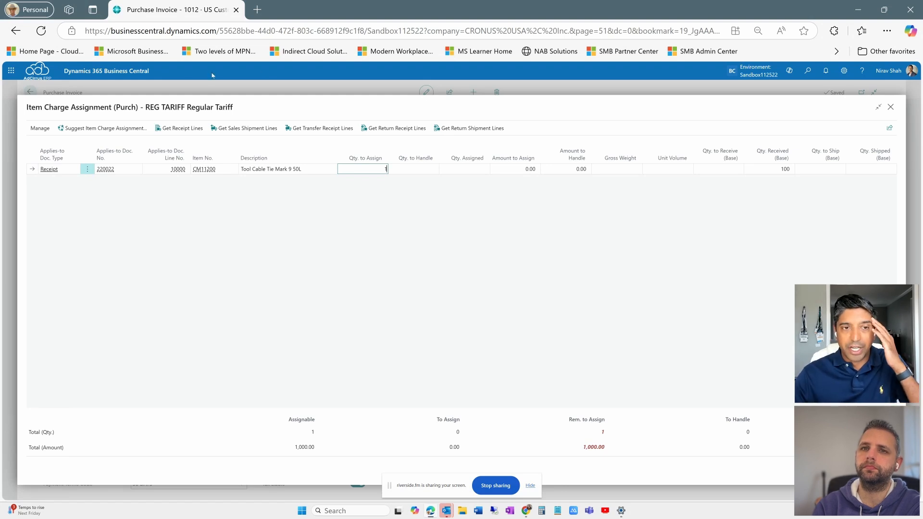
pyautogui.click(126, 129)
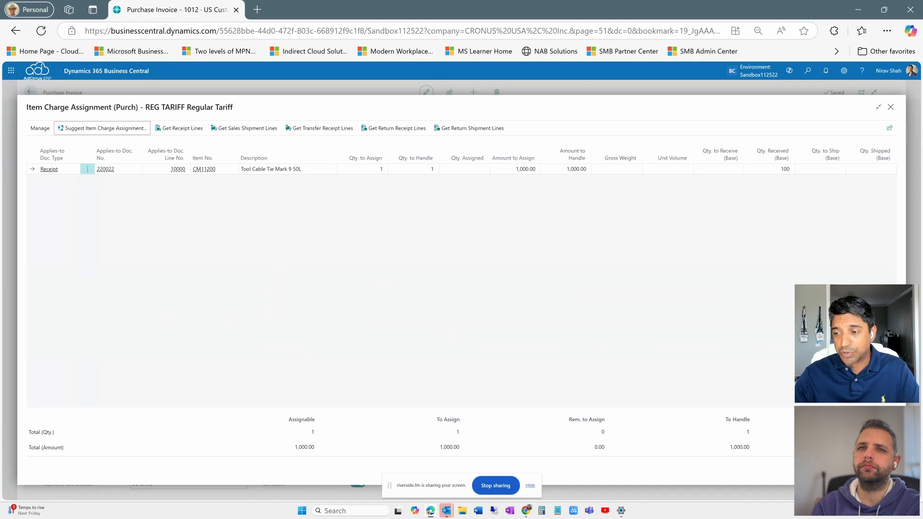
pyautogui.press('Escape')
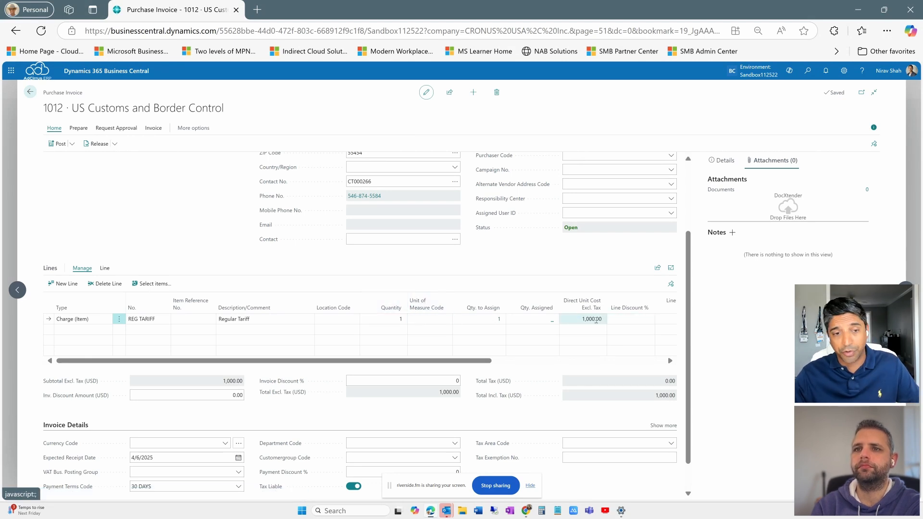
# - Add a second Charge (Item) line to the invoice with the TRUMP TARIFF item charge
pyautogui.click(67, 332)
pyautogui.click(144, 330)
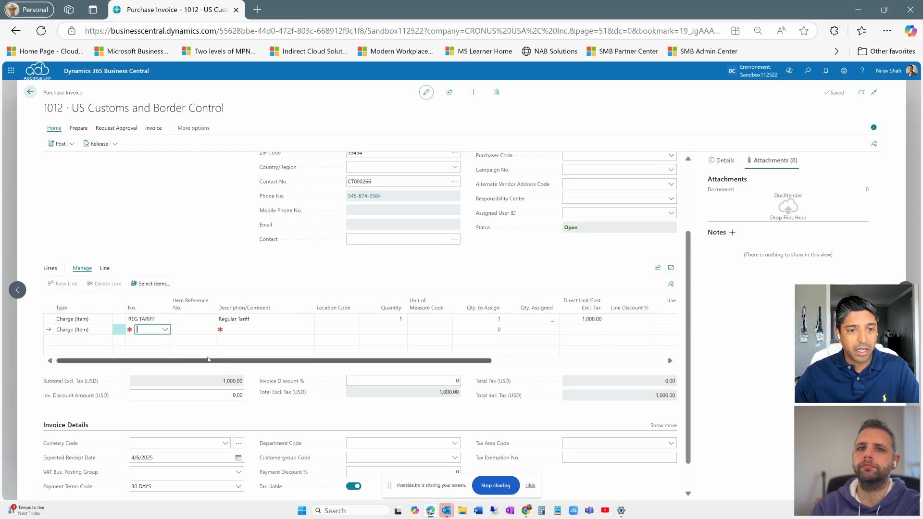
pyautogui.click(165, 329)
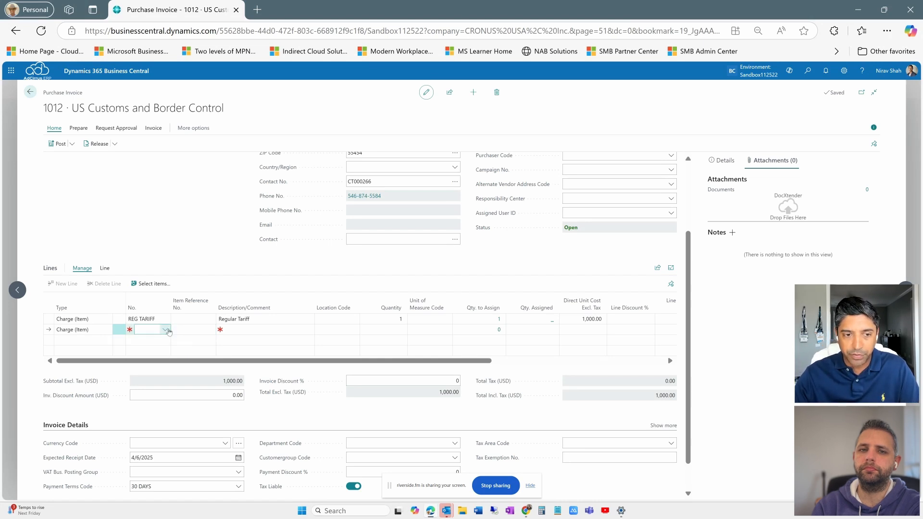
pyautogui.scroll(-2, 200, 392)
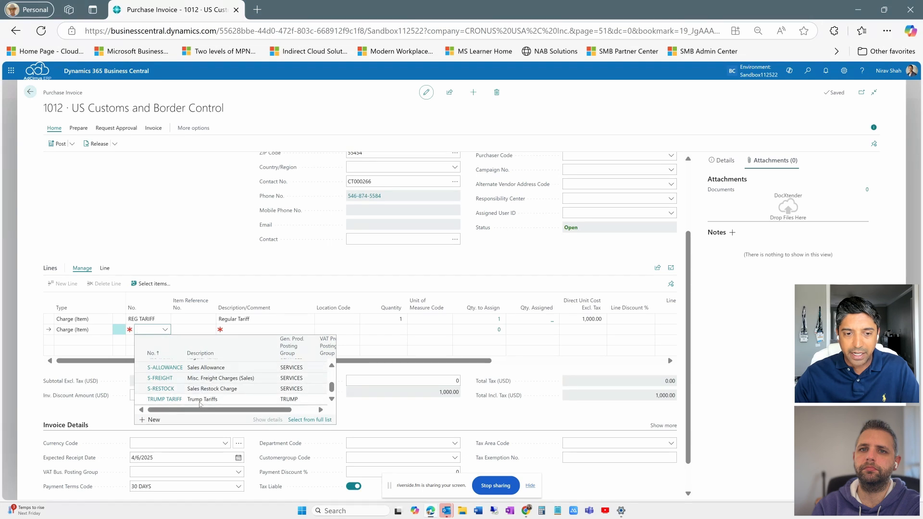
pyautogui.scroll(-3, 199, 405)
pyautogui.click(202, 398)
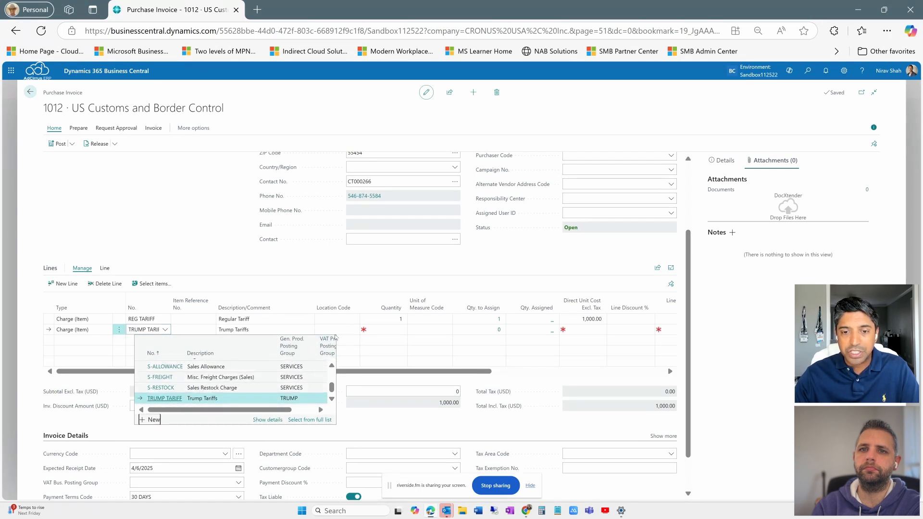
# - Set the Trump Tariffs line's quantity to 1 and its direct unit cost excluding tax to 2,500
pyautogui.click(380, 328)
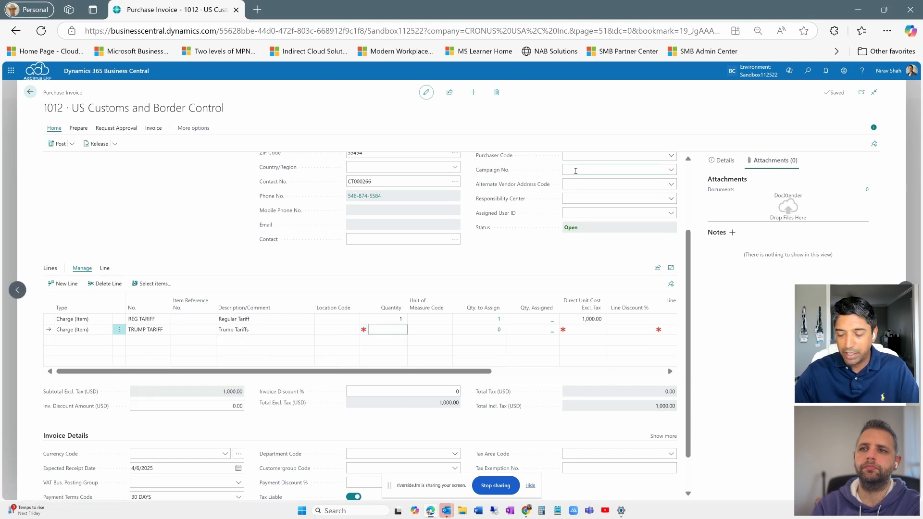
pyautogui.write('1')
pyautogui.press('Tab')
pyautogui.press('Tab')
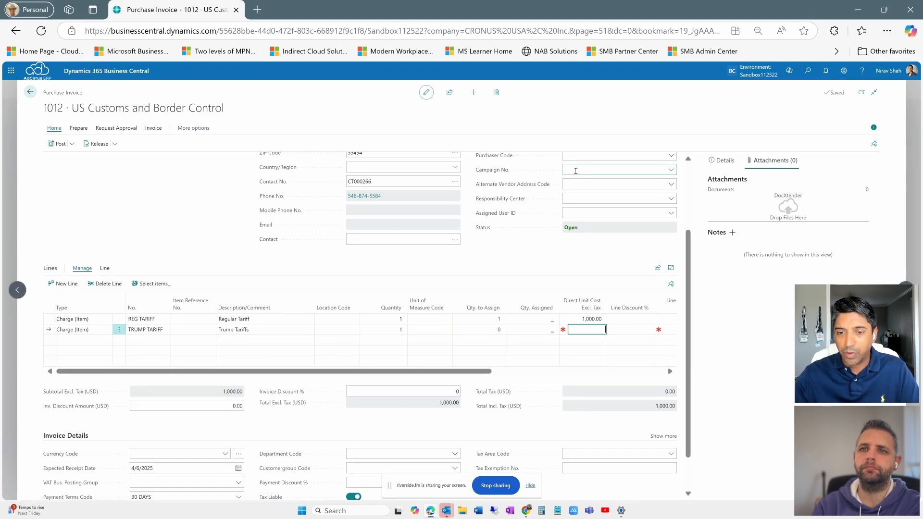
pyautogui.write('2500')
pyautogui.hotkey('shift', 'Tab')
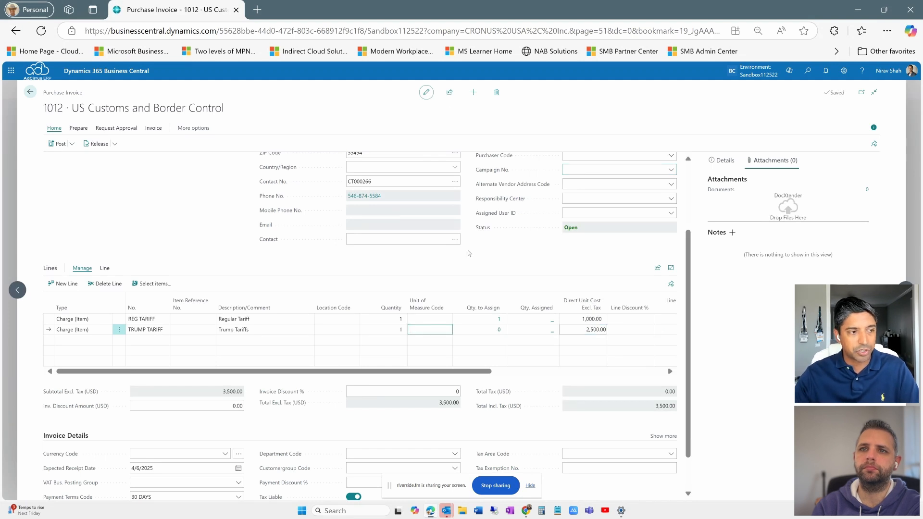
# - Assign the Trump Tariffs charge to the line of purchase receipt 220022 using the suggested assignment, and return to the invoice
pyautogui.click(499, 331)
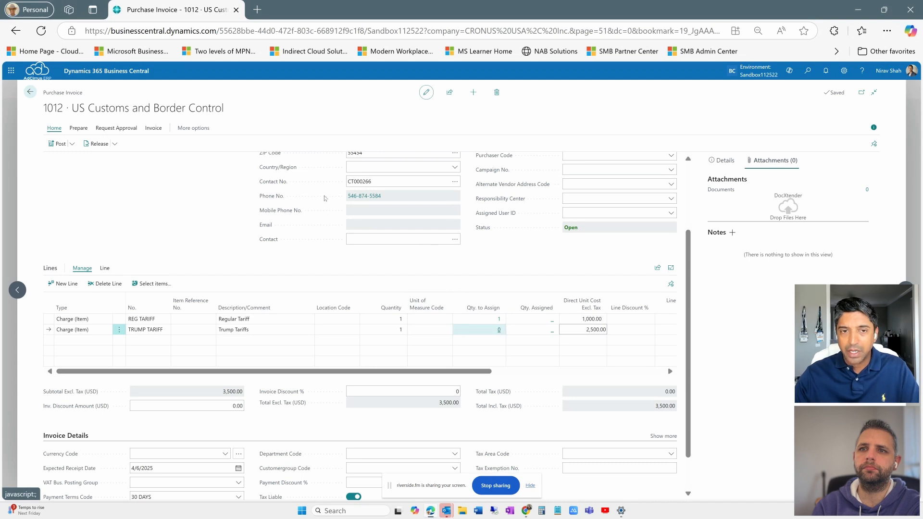
pyautogui.click(186, 128)
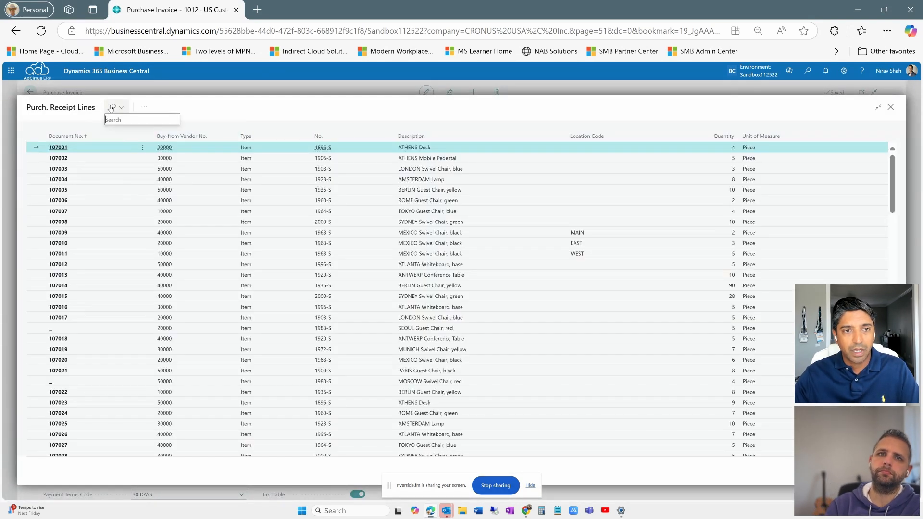
pyautogui.write('220022')
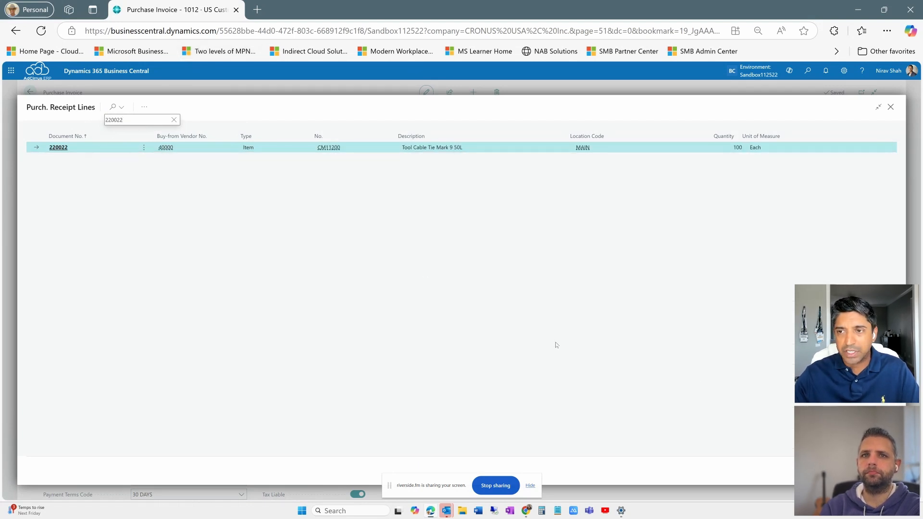
pyautogui.press('Return')
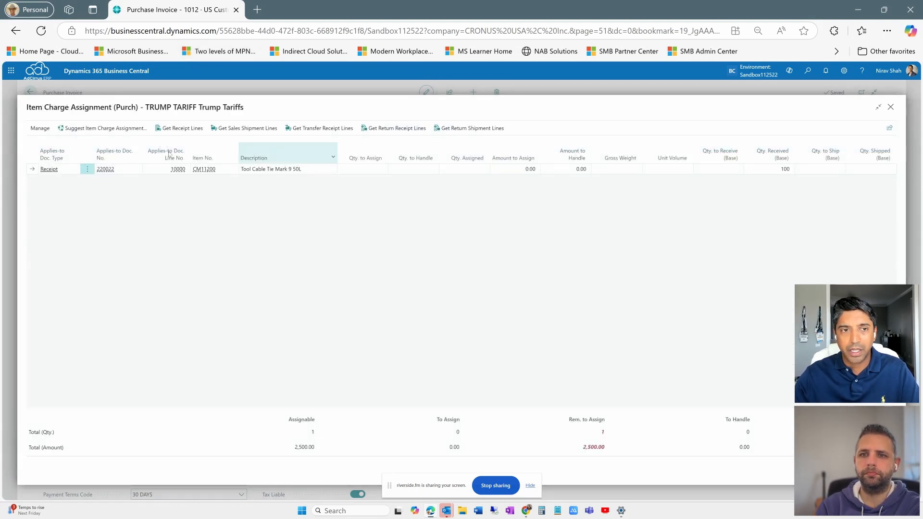
pyautogui.click(103, 136)
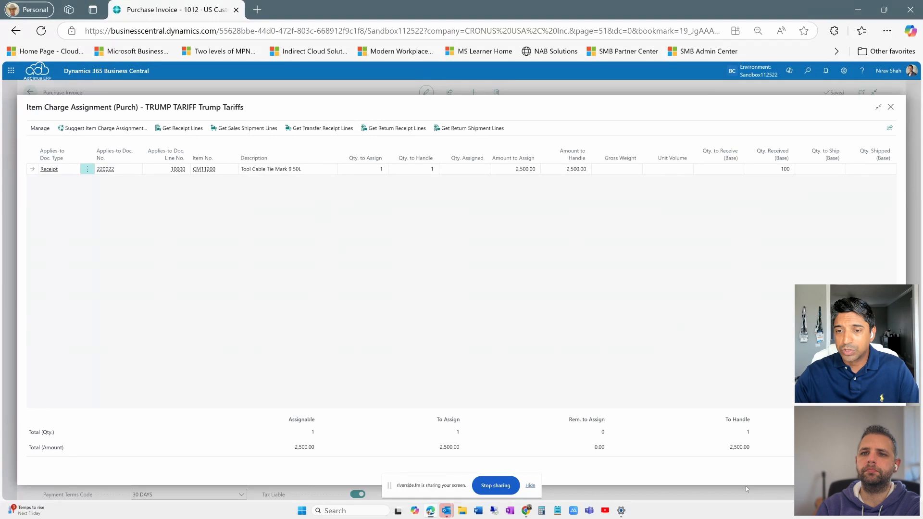
pyautogui.press('Escape')
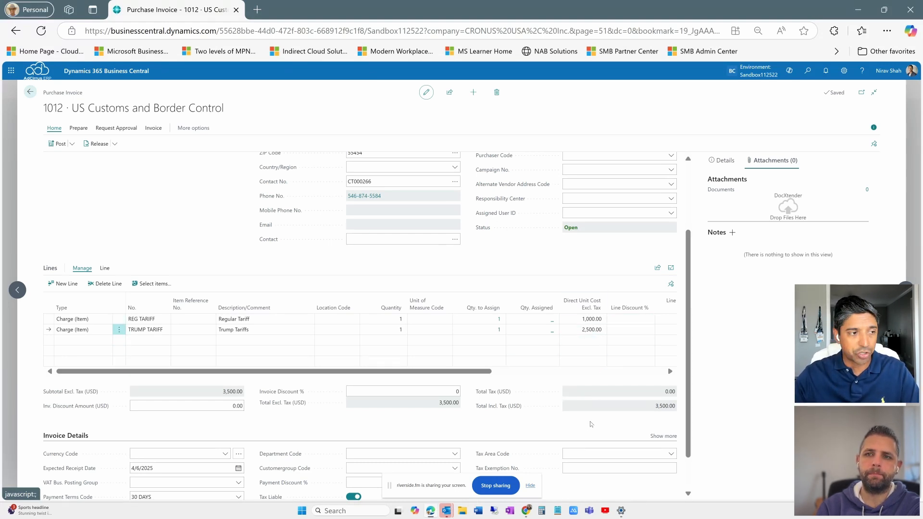
# - Post the purchase invoice, decline opening the posted document, and return to the home page
pyautogui.click(55, 144)
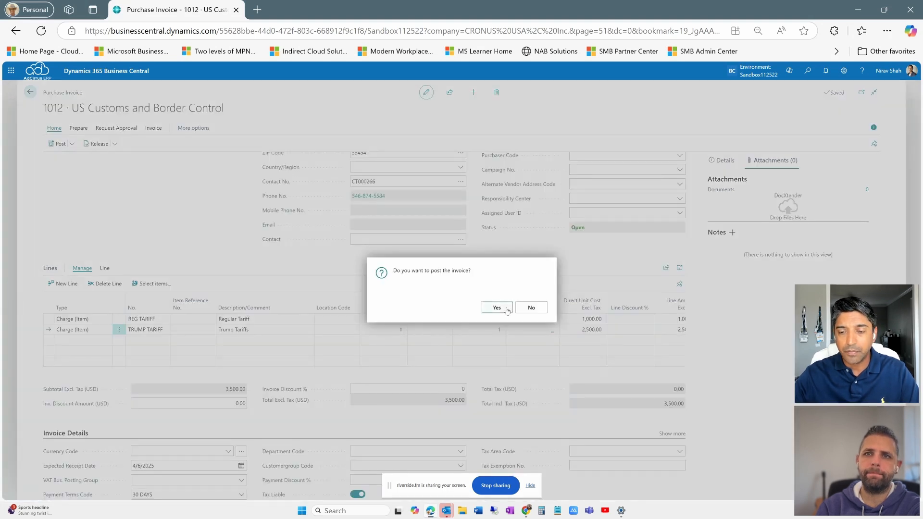
pyautogui.click(498, 307)
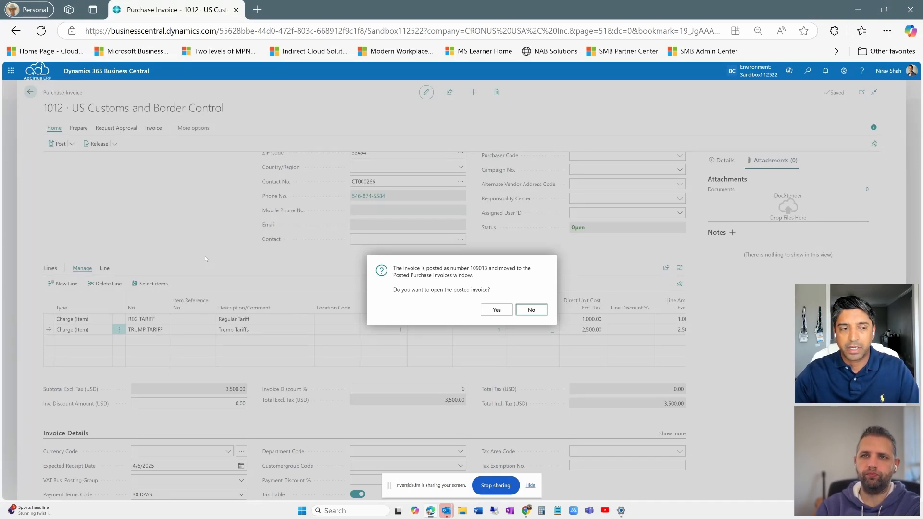
pyautogui.click(528, 310)
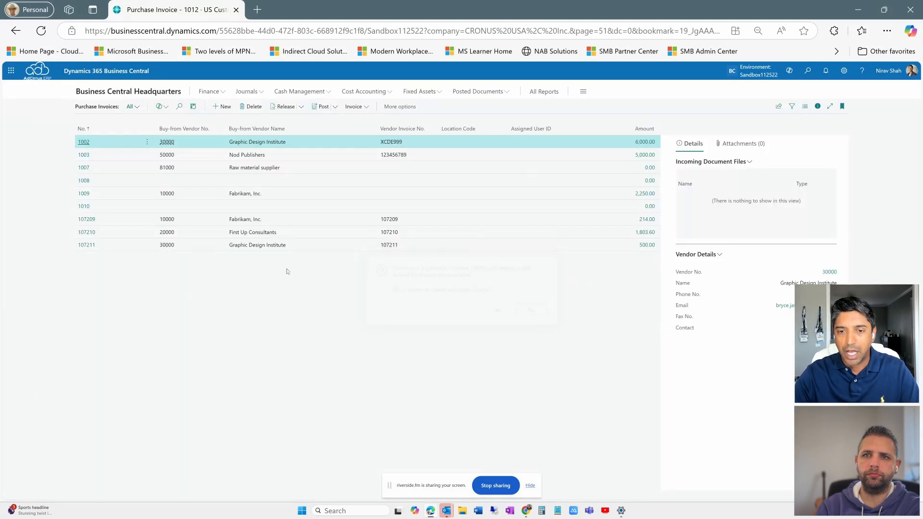
pyautogui.press('Escape')
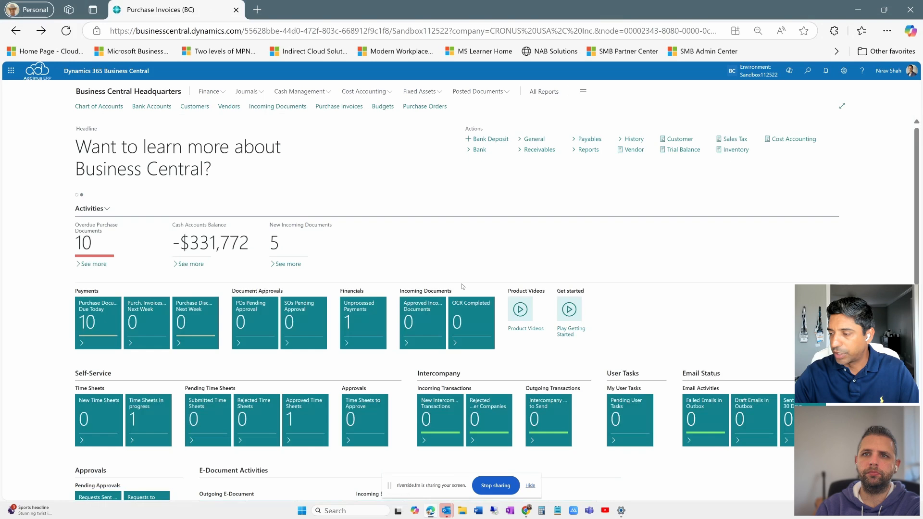
# - Find the item ledger entries and open the value entries behind the actual cost amount of item CM11200's purchase receipt
pyautogui.click(807, 75)
pyautogui.write('item ledger en')
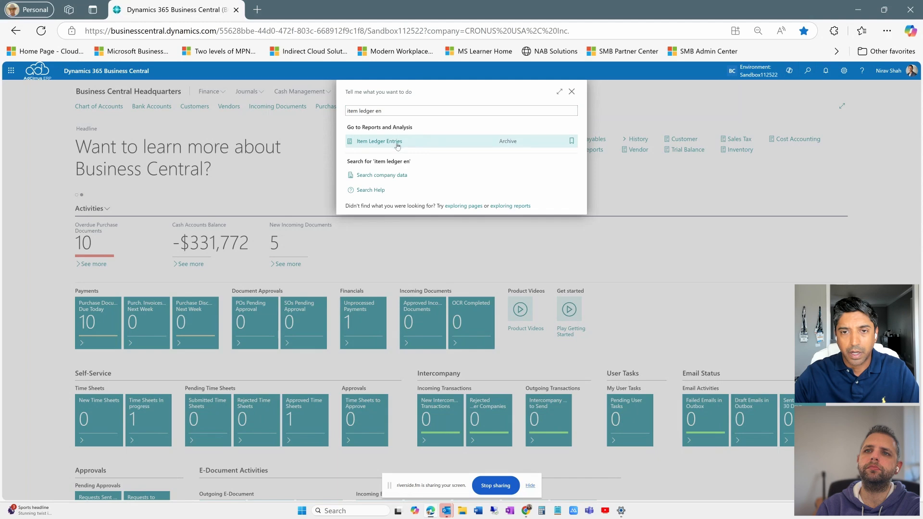
pyautogui.press('Return')
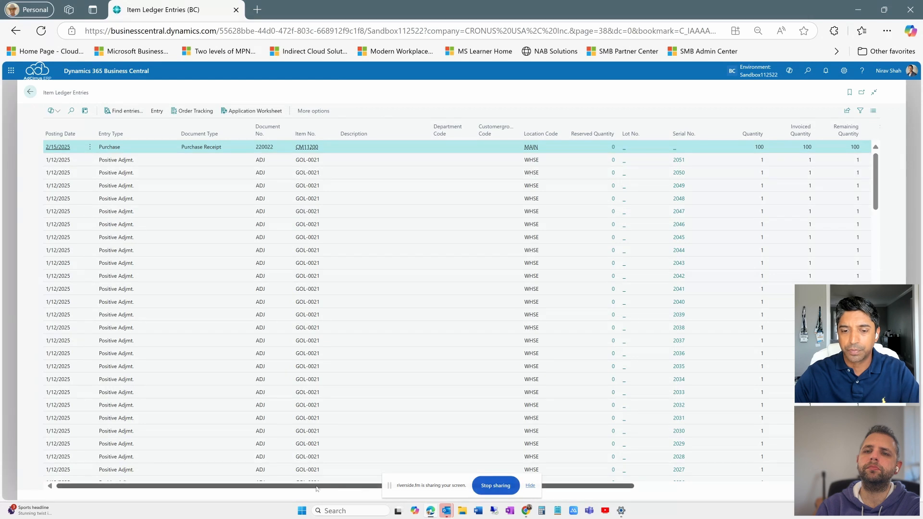
pyautogui.moveTo(330, 486); pyautogui.dragTo(470, 493)
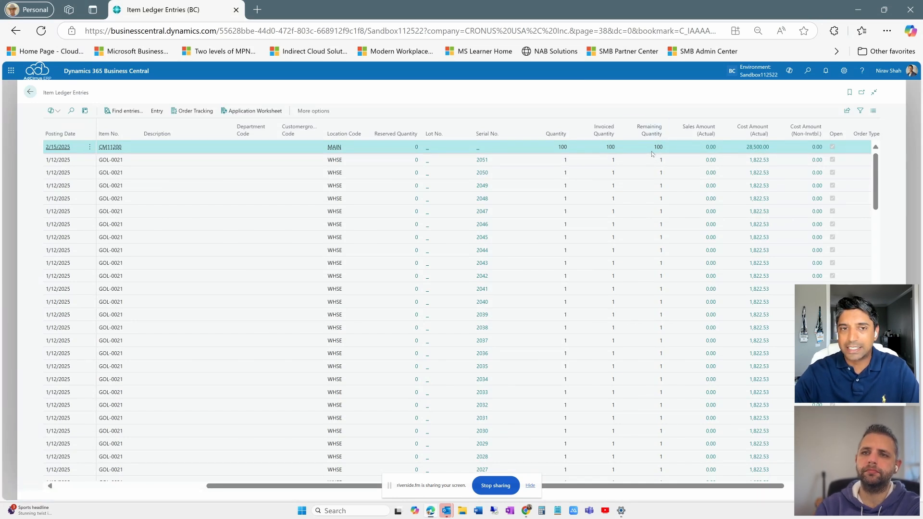
pyautogui.click(761, 150)
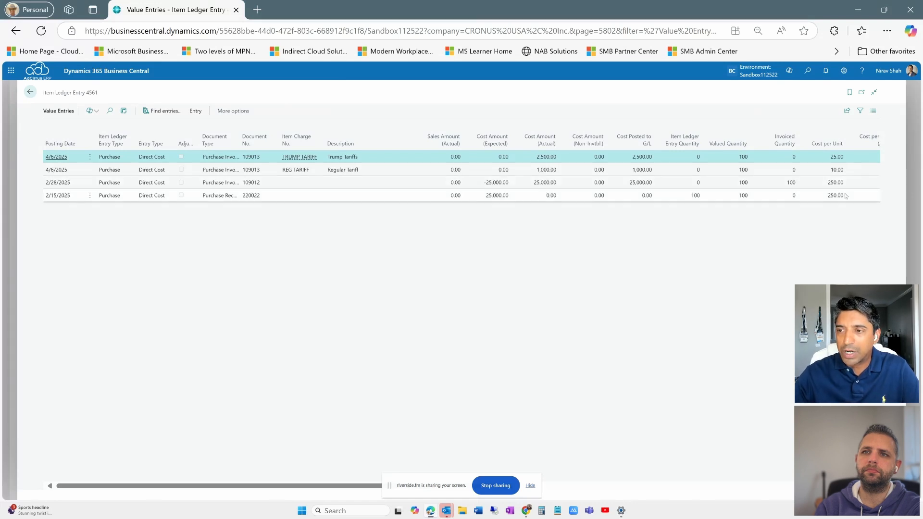
# - Review the value entries for the 2/28/2025 purchase invoice, regular tariff and Trump tariff, and return to the item ledger entries
pyautogui.click(644, 185)
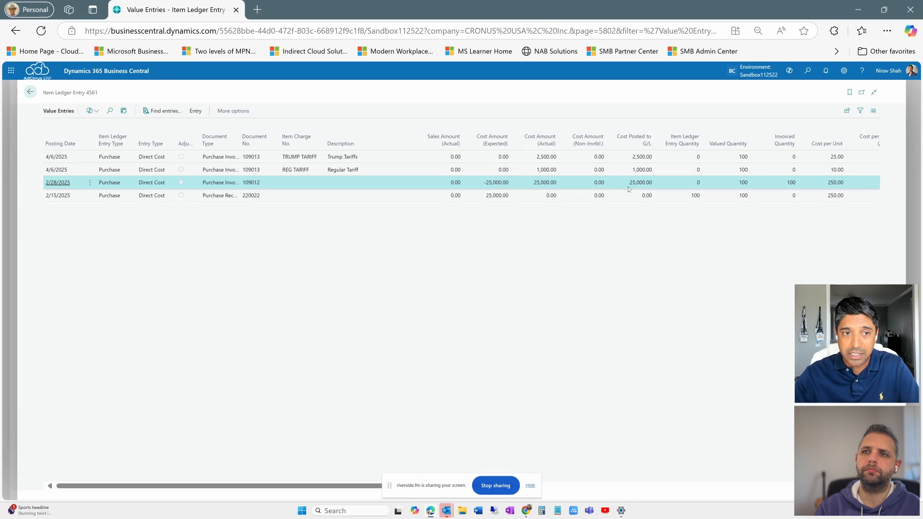
pyautogui.click(648, 175)
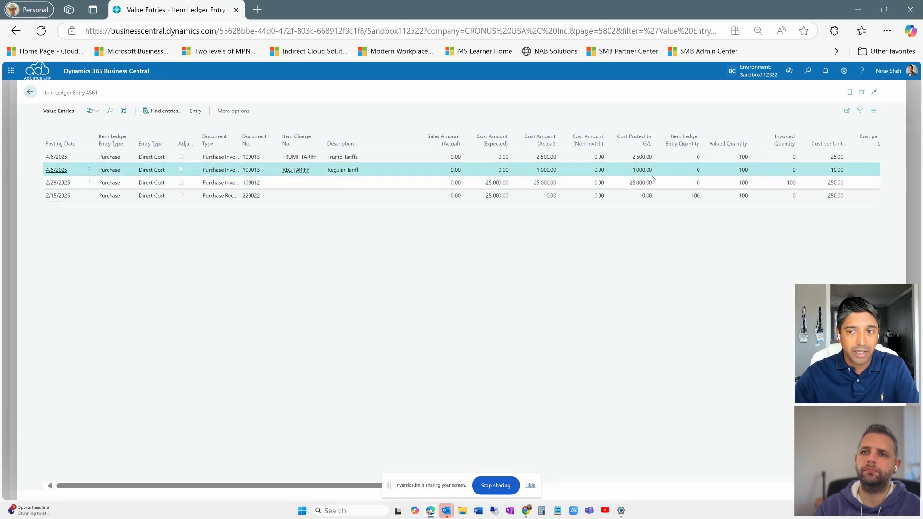
pyautogui.click(647, 159)
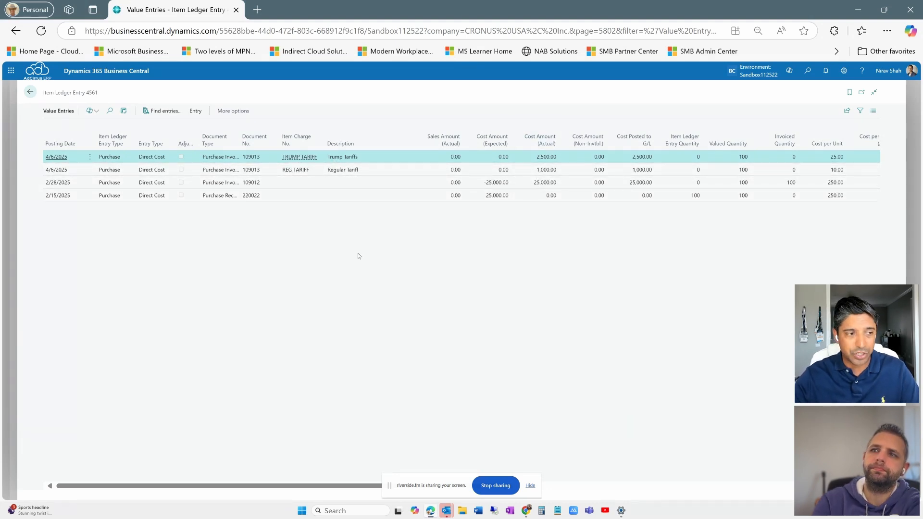
pyautogui.press('Escape')
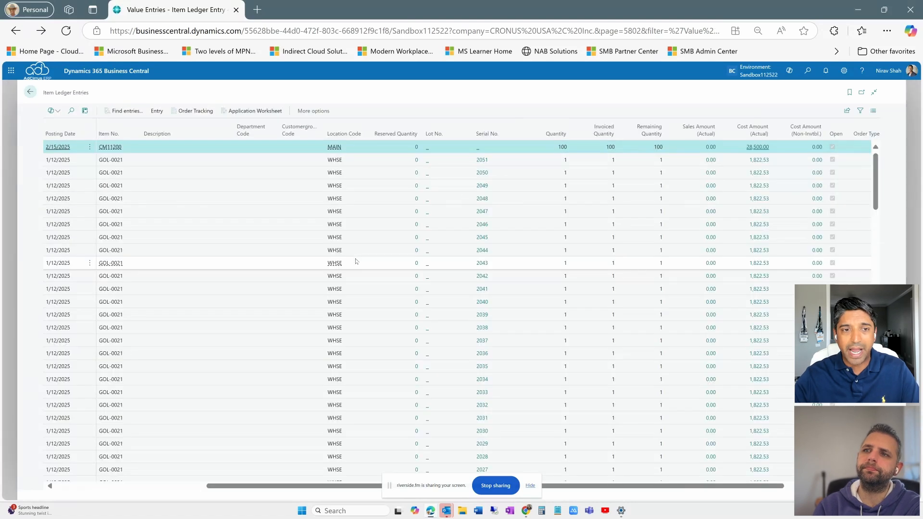
# - Open item CM11200's card, review the 2/15/2025 purchase in its unit cost's average cost overview, and return to the item ledger entries
pyautogui.moveTo(104, 148)
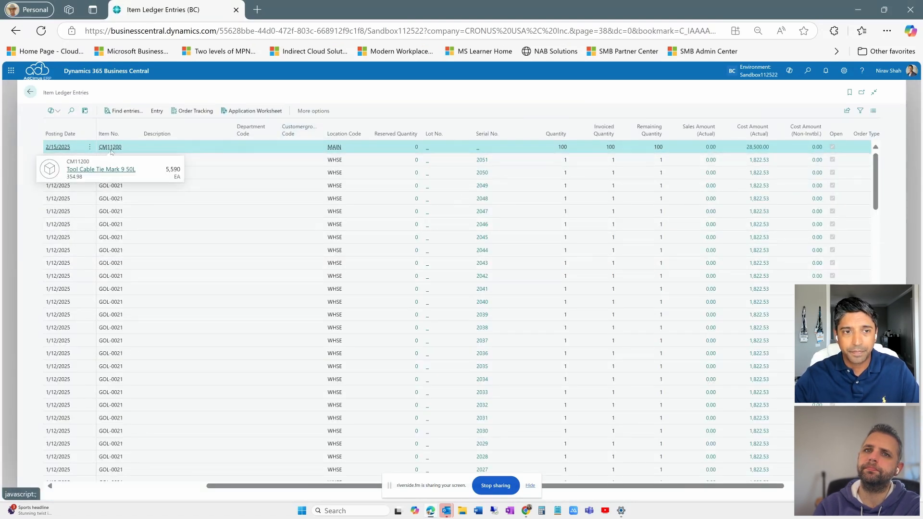
pyautogui.click(112, 171)
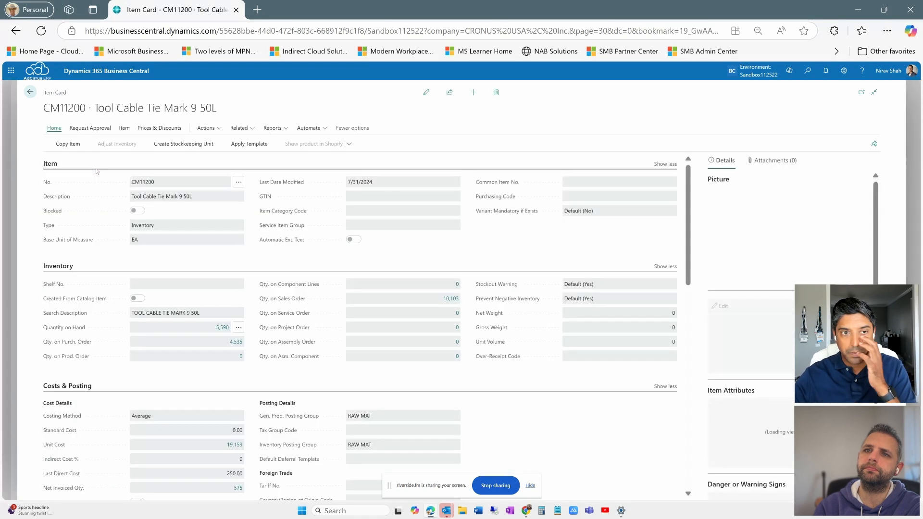
pyautogui.scroll(-2, 214, 289)
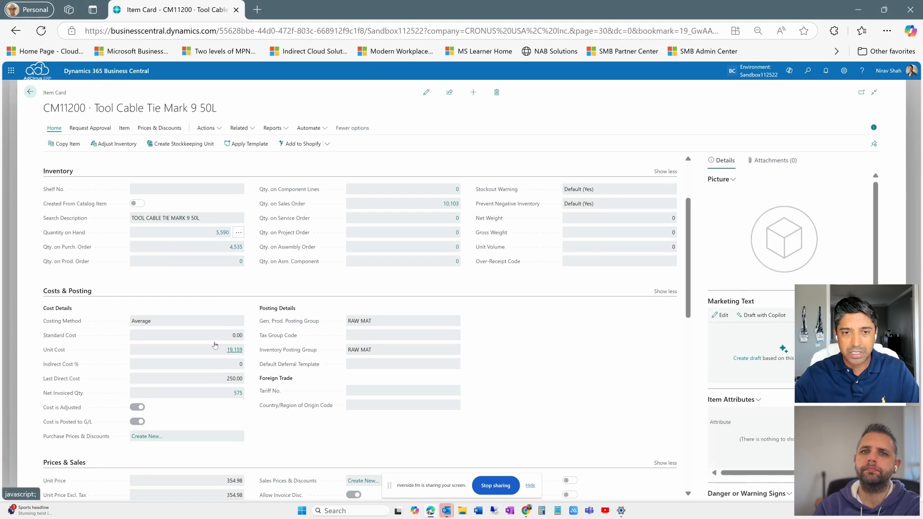
pyautogui.click(231, 352)
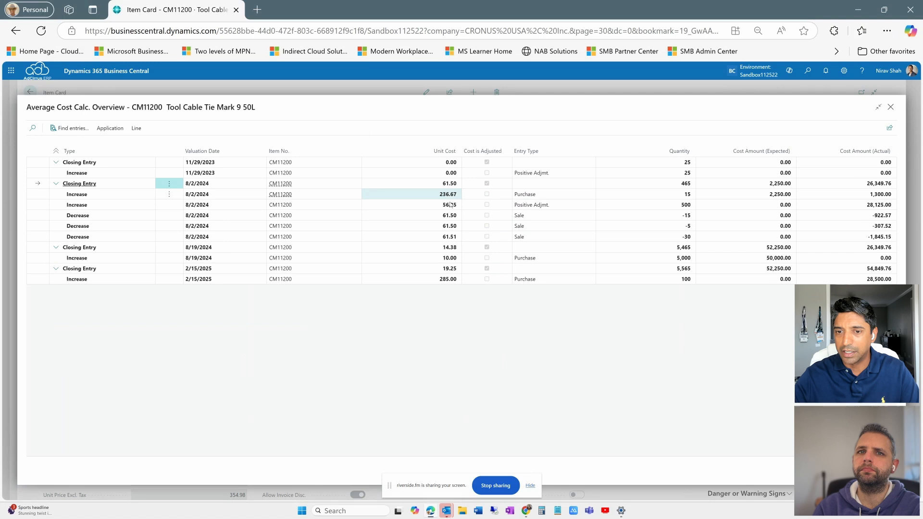
pyautogui.click(233, 284)
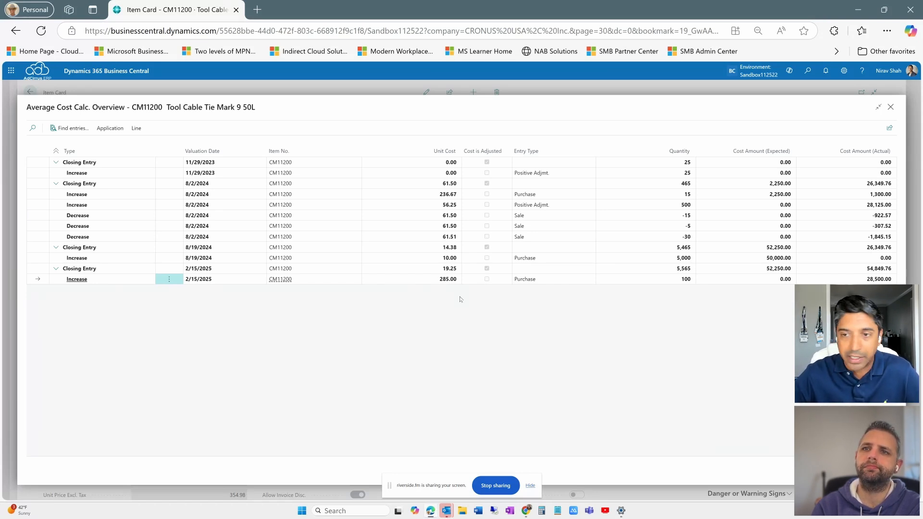
pyautogui.press('Escape')
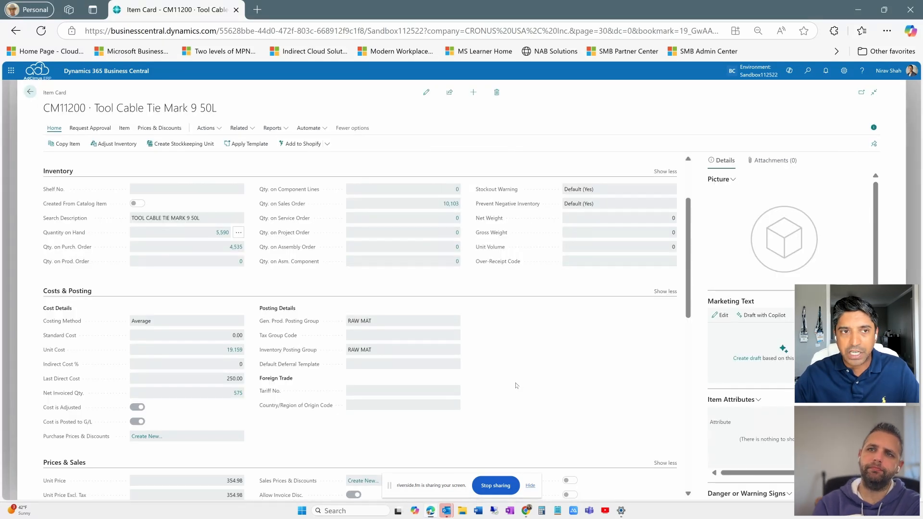
pyautogui.press('Escape')
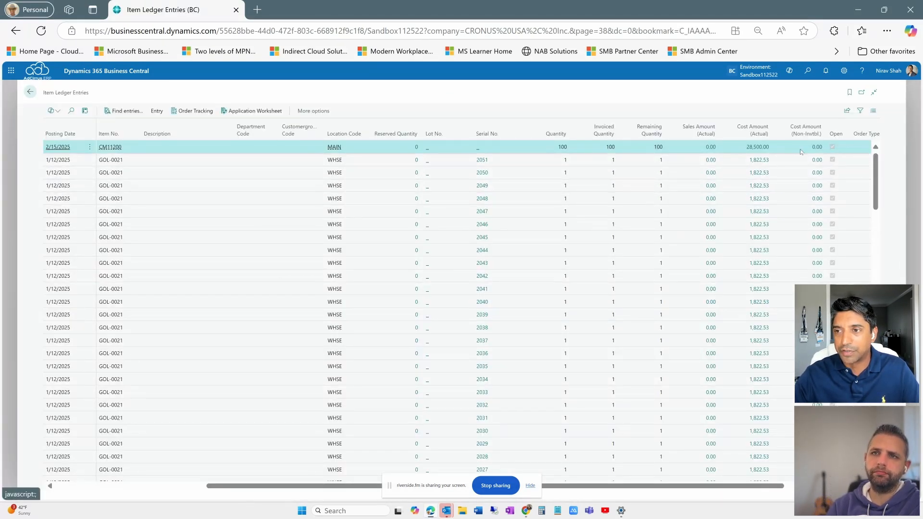
# - Review the value entries behind item CM11200's actual cost amount once more and return to the home page
pyautogui.click(757, 147)
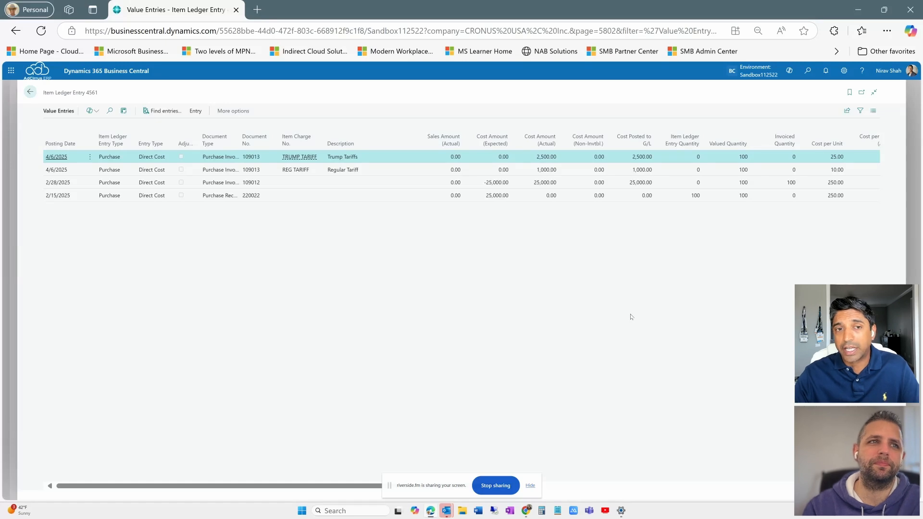
pyautogui.press('Escape')
pyautogui.press('Escape')
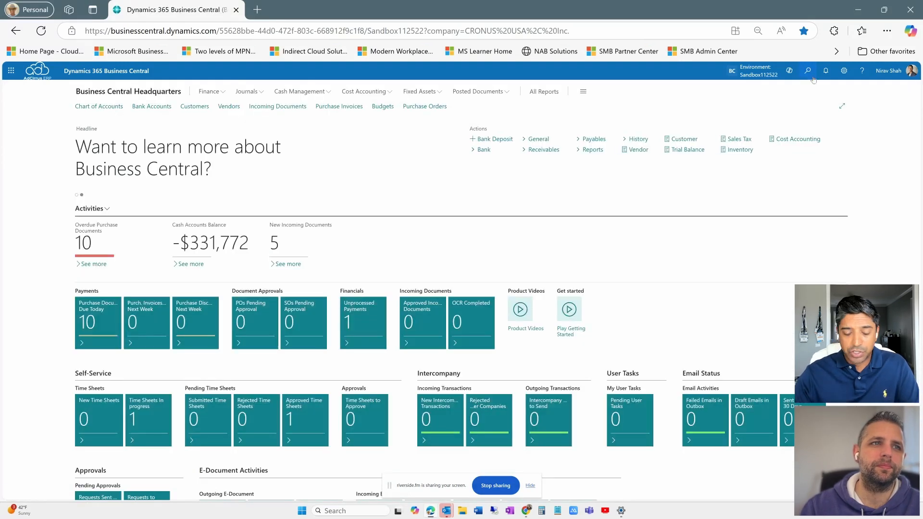
# - Find the Value Entries list for all items and switch it to analysis mode
pyautogui.click(811, 76)
pyautogui.write('value entries')
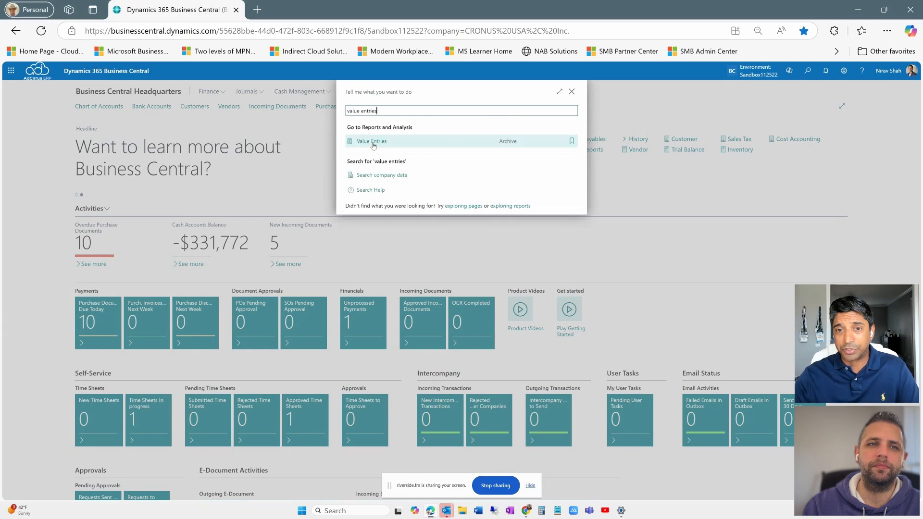
pyautogui.click(371, 141)
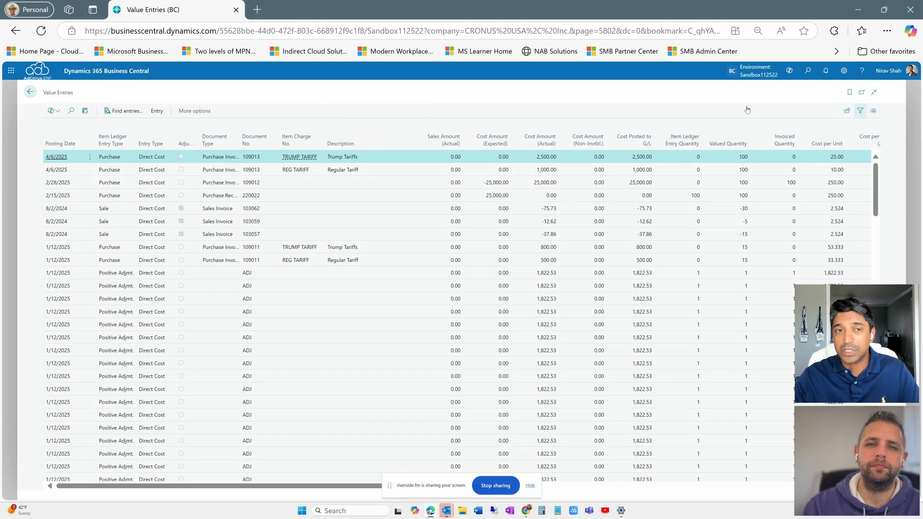
pyautogui.click(85, 112)
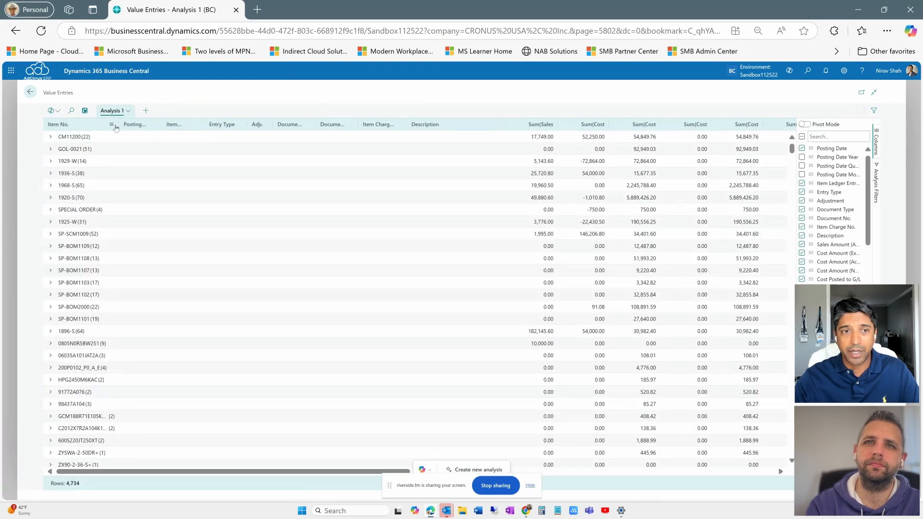
# - Add a grouping by Entry Type to the value entries analysis, and remove all groupings including Item No
pyautogui.click(241, 126)
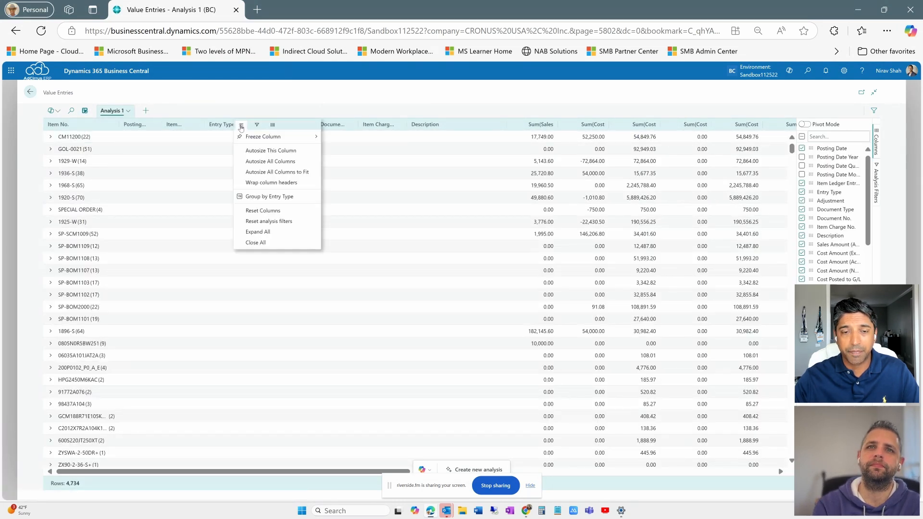
pyautogui.click(260, 196)
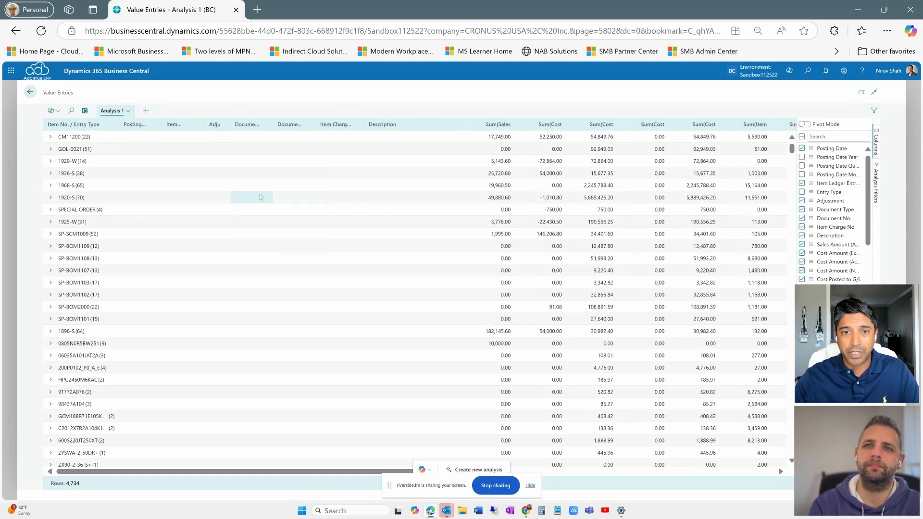
pyautogui.click(111, 125)
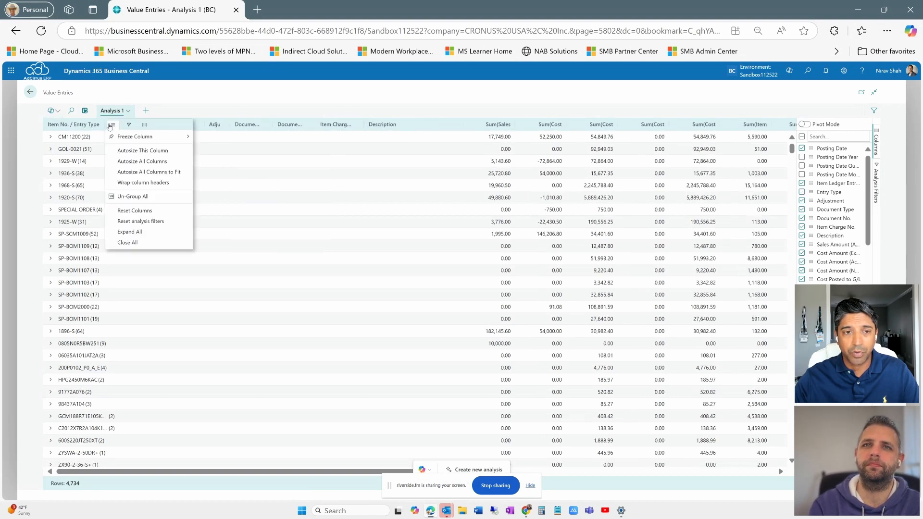
pyautogui.click(135, 197)
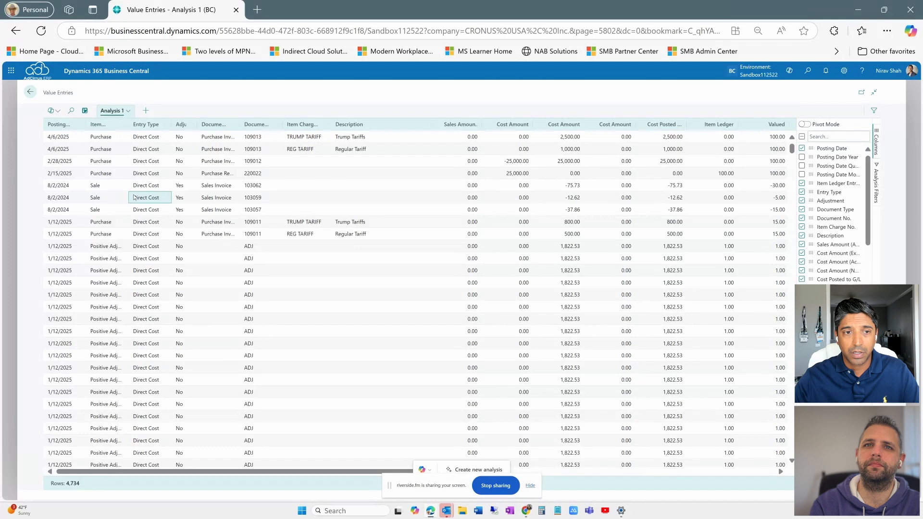
# - Group the value entries analysis by Item Charge No. and expand the TRUMP TARIFF and REG TARIFF groups
pyautogui.click(324, 125)
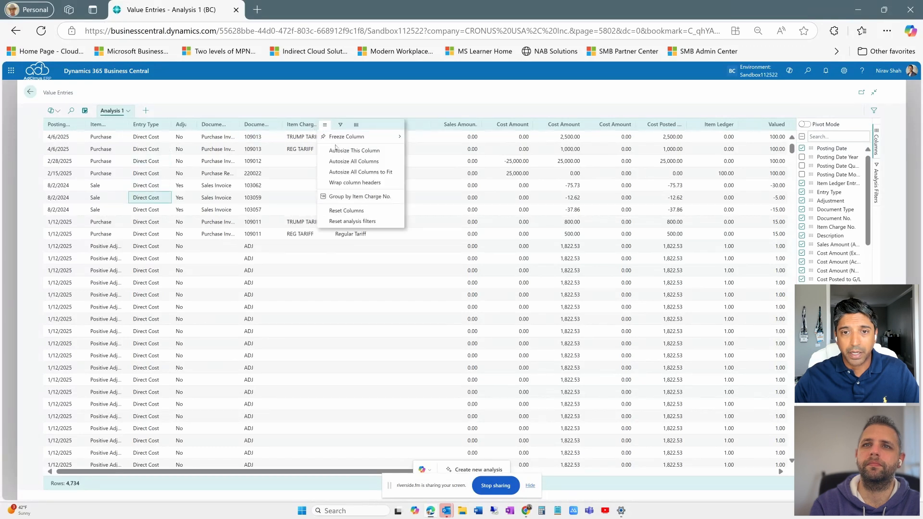
pyautogui.click(356, 198)
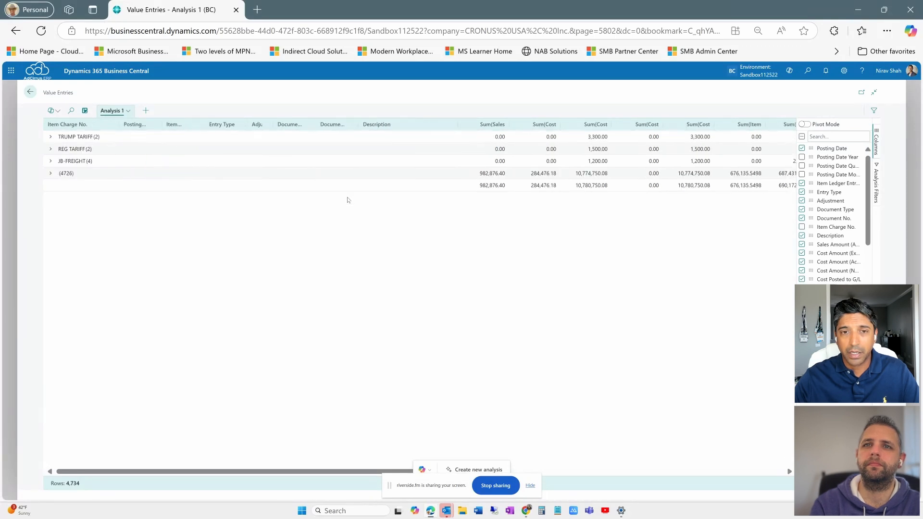
pyautogui.click(51, 138)
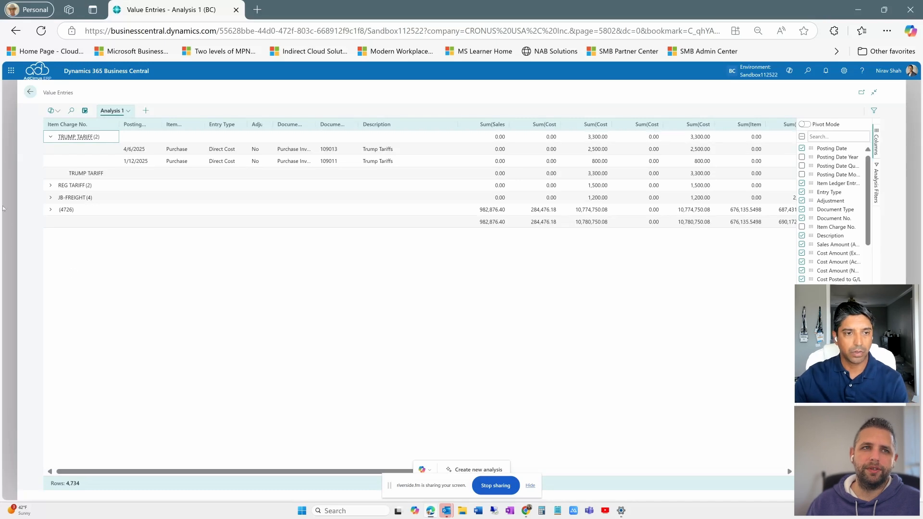
pyautogui.click(72, 185)
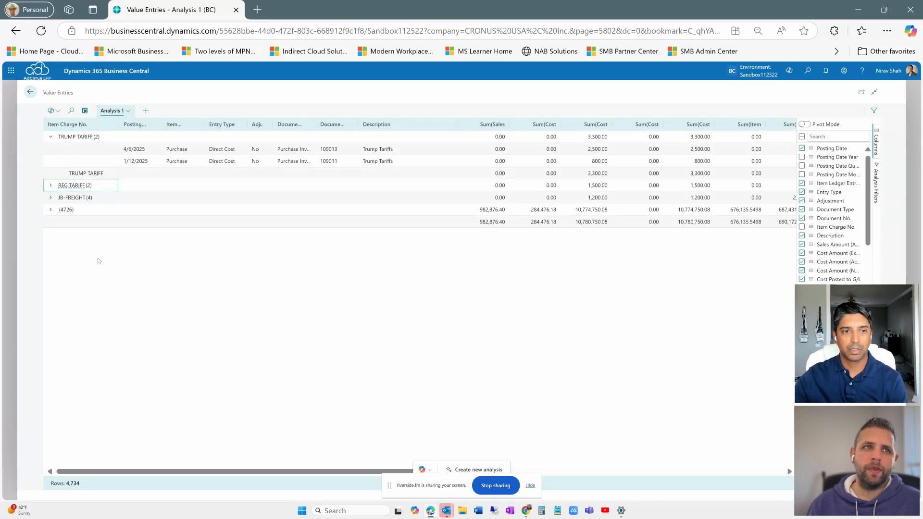
pyautogui.click(50, 185)
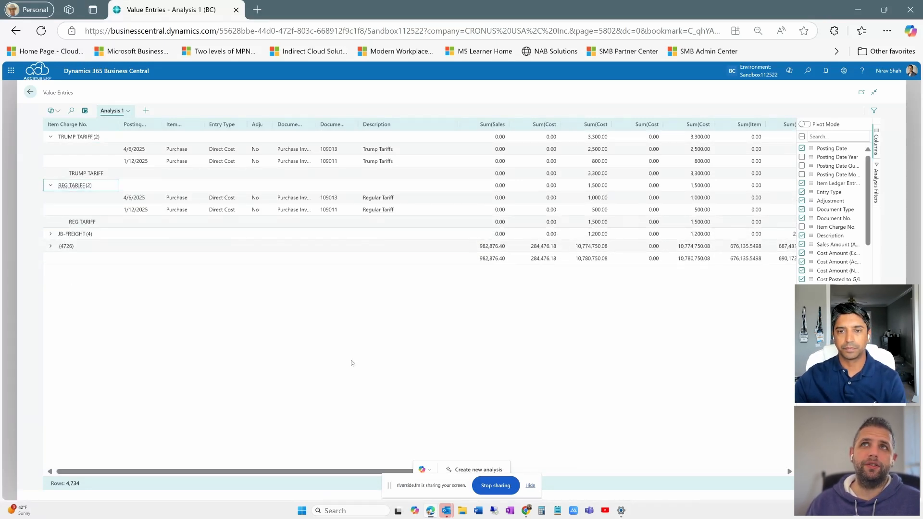